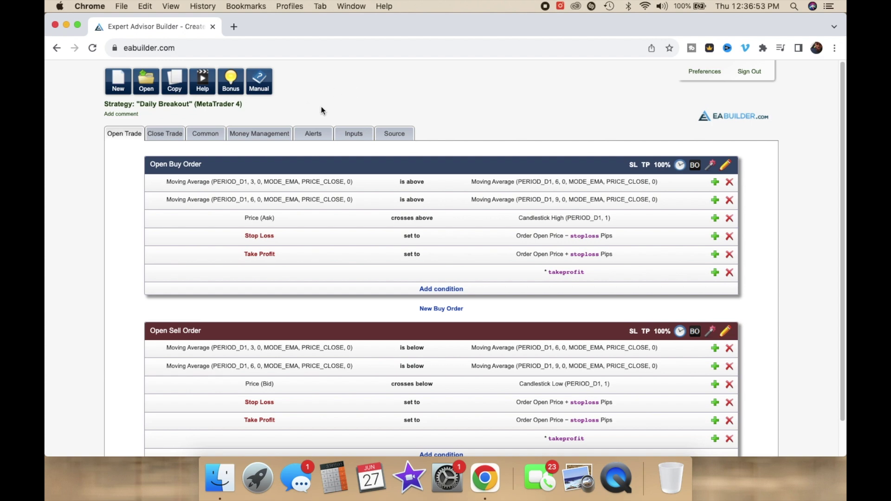
Step: Switch the Daily Breakout strategy's money management to Position Sizing with 1 lot per 10000 of account currency
{"action": "left_click", "coordinate": [263, 133]}
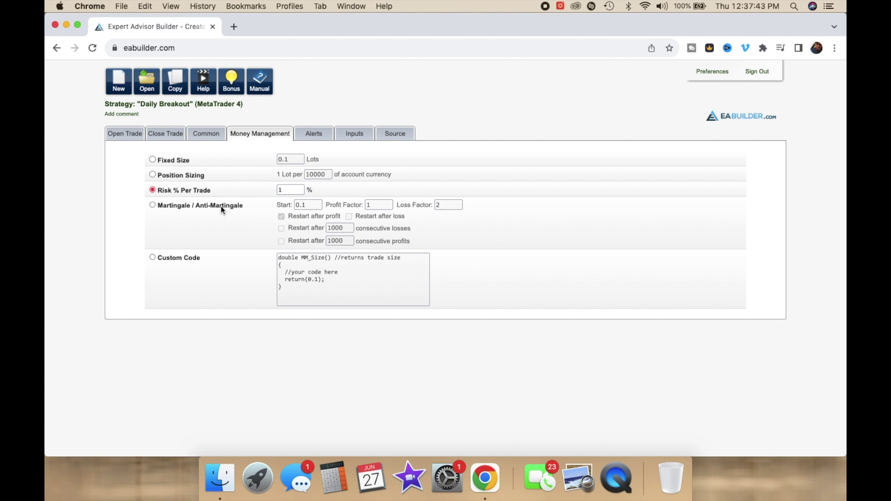
{"action": "left_click", "coordinate": [153, 174]}
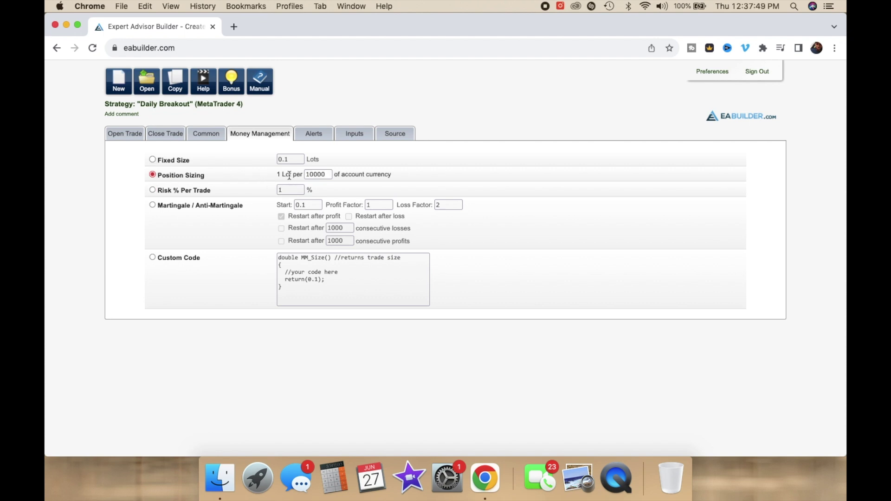
{"action": "left_click", "coordinate": [290, 190]}
{"action": "mouse_move", "coordinate": [322, 173]}
Step: Switch to Calculator and compute the lot size for a 500 balance as 1 ÷ 10000 × 500
{"action": "left_click", "coordinate": [333, 467]}
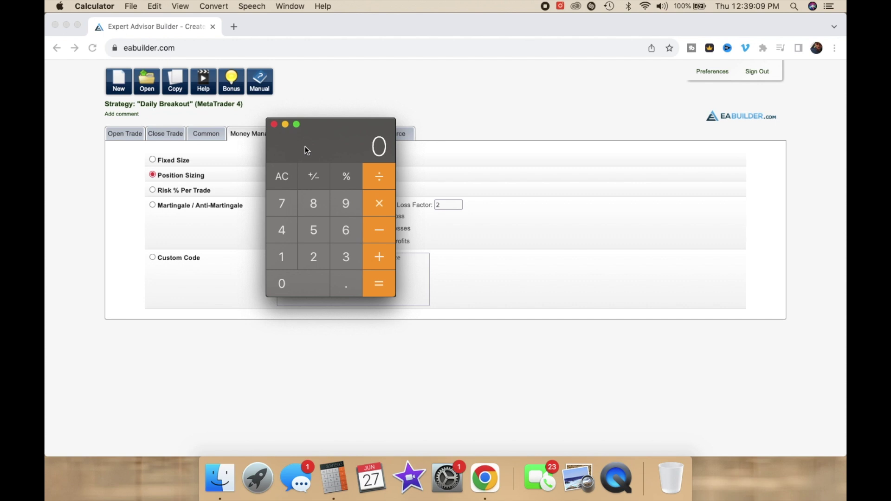
{"action": "left_click", "coordinate": [279, 261]}
{"action": "left_click", "coordinate": [377, 174]}
{"action": "left_click", "coordinate": [282, 258]}
{"action": "left_click", "coordinate": [283, 283]}
{"action": "left_click", "coordinate": [283, 283]}
{"action": "left_click", "coordinate": [283, 283]}
{"action": "left_click", "coordinate": [283, 283]}
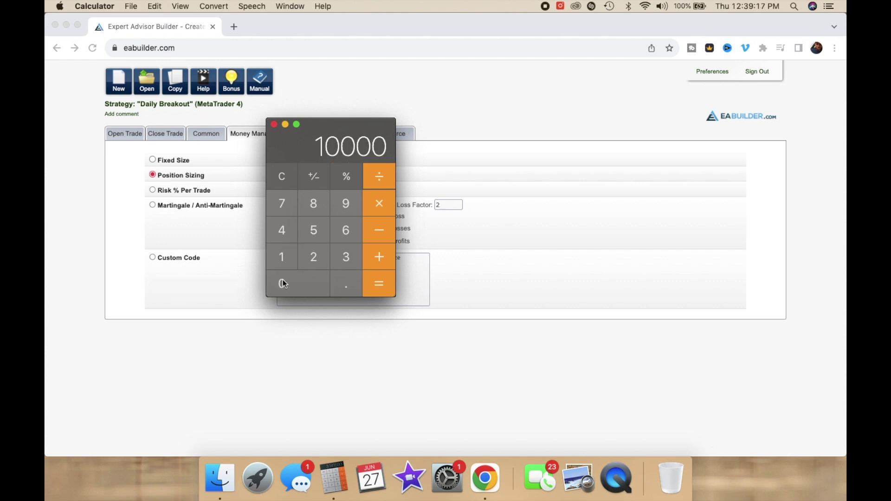
{"action": "left_click", "coordinate": [378, 201]}
{"action": "left_click", "coordinate": [315, 230]}
{"action": "left_click", "coordinate": [310, 284]}
{"action": "left_click", "coordinate": [315, 282]}
{"action": "left_click", "coordinate": [378, 282]}
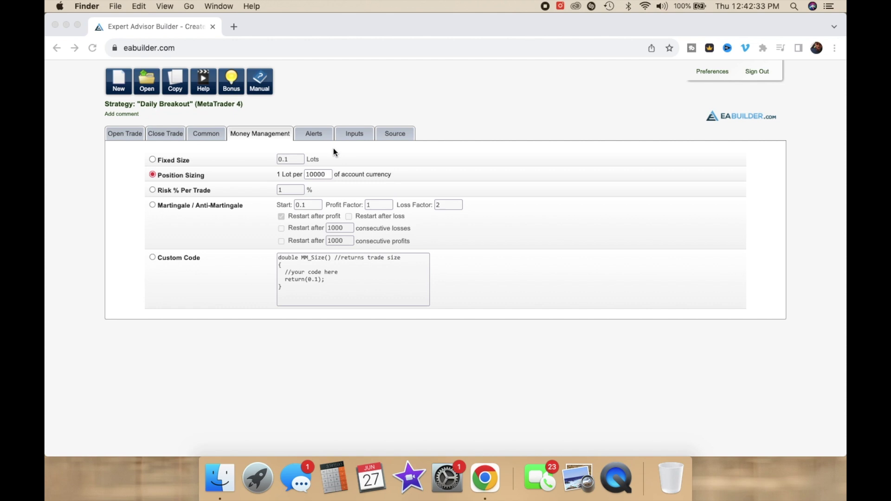
Step: Add MM_PositionSizing to the Daily Breakout strategy's additional inputs and open its source section
{"action": "left_click", "coordinate": [347, 135]}
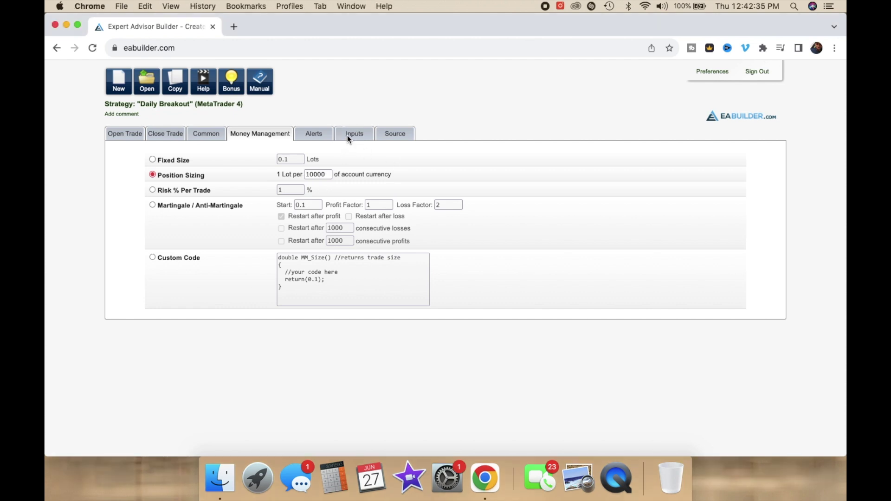
{"action": "scroll", "coordinate": [256, 255], "scroll_direction": "down", "scroll_amount": 3}
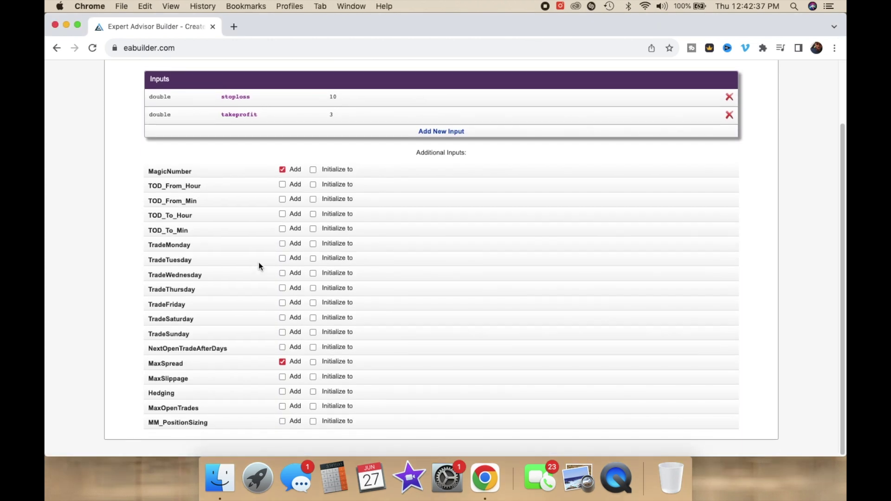
{"action": "left_click", "coordinate": [282, 432]}
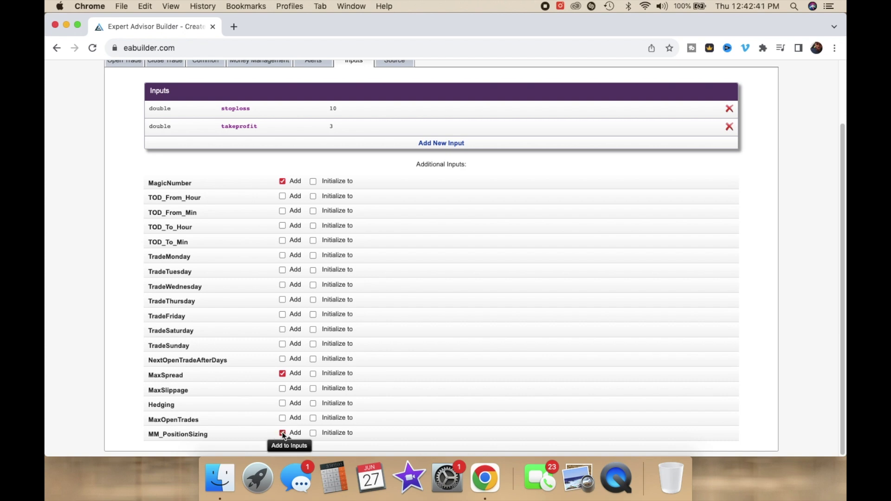
{"action": "scroll", "coordinate": [410, 151], "scroll_direction": "down", "scroll_amount": 1}
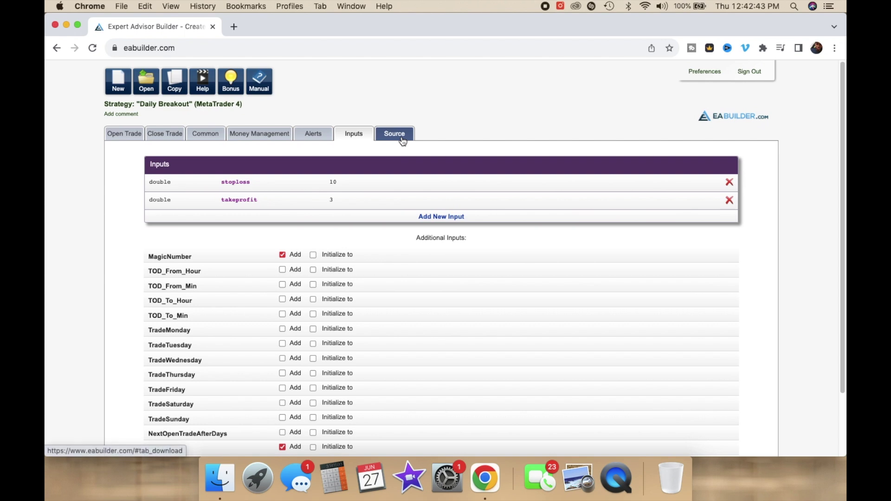
{"action": "left_click", "coordinate": [401, 135]}
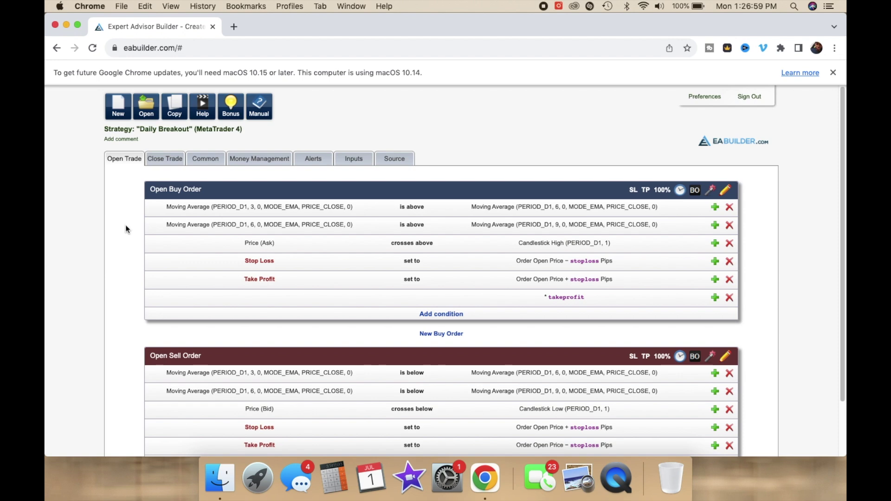
Step: Create a new MetaTrader 4 strategy named "War Zone"
{"action": "left_click", "coordinate": [118, 110]}
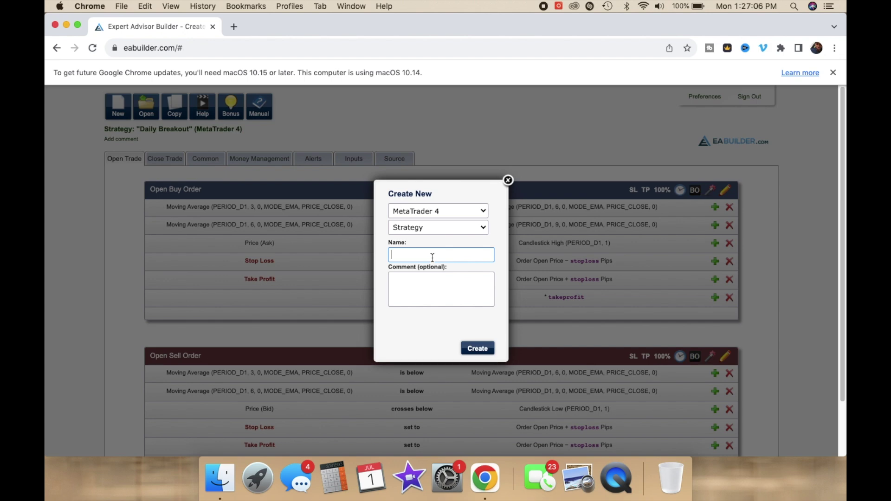
{"action": "type", "text": "War Zone"}
{"action": "left_click", "coordinate": [481, 349]}
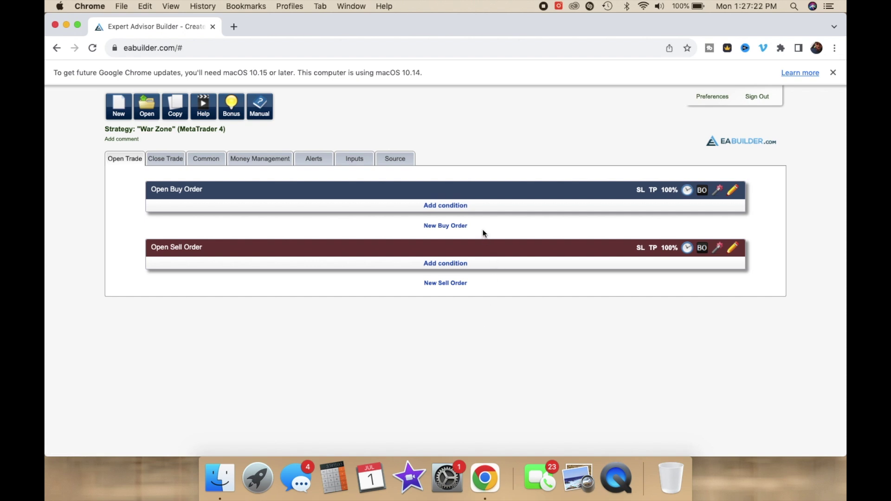
Step: Start a buy order condition with a 1 Day exponential Moving Average of period 3 as its first operand
{"action": "left_click", "coordinate": [461, 206]}
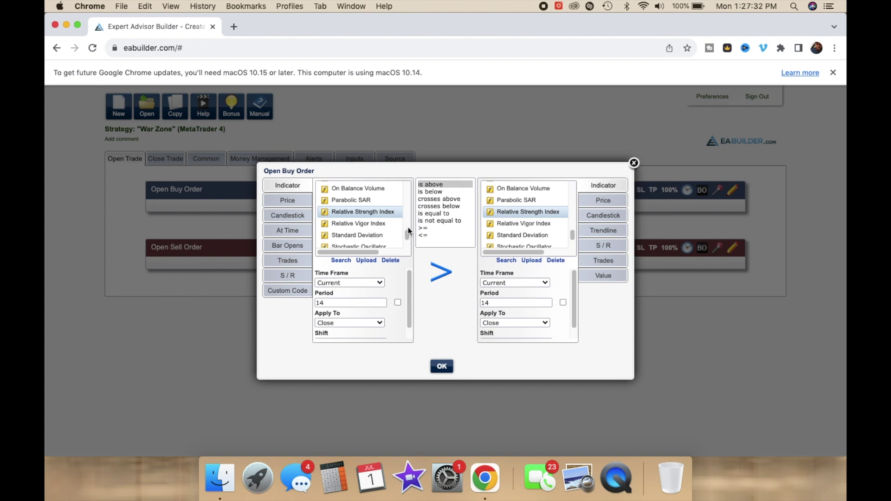
{"action": "scroll", "coordinate": [379, 227], "scroll_direction": "down", "scroll_amount": 3}
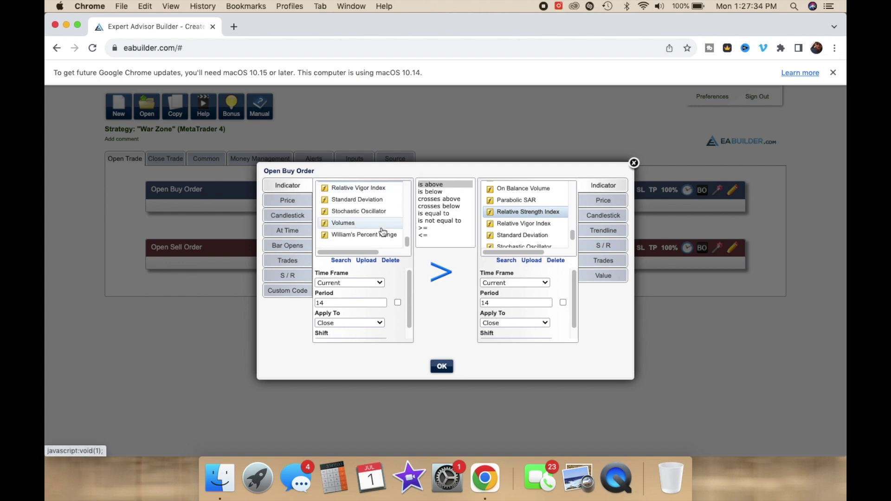
{"action": "scroll", "coordinate": [382, 229], "scroll_direction": "up", "scroll_amount": 5}
{"action": "left_click", "coordinate": [378, 223]}
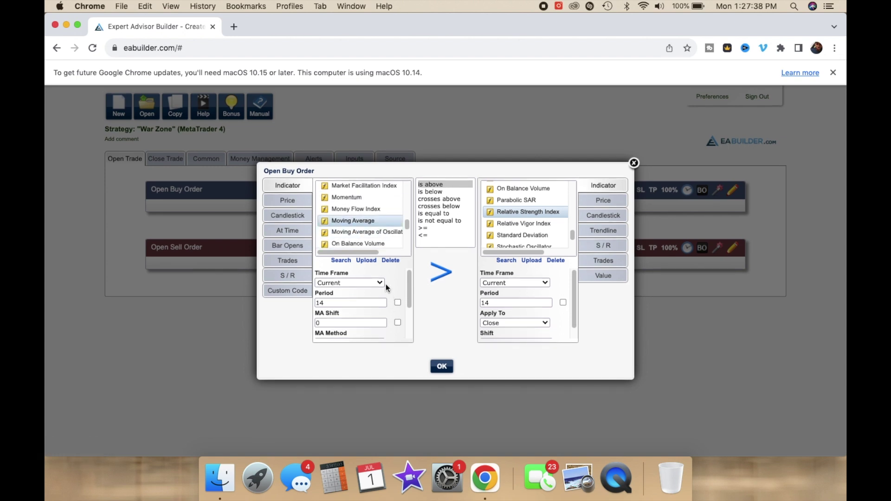
{"action": "left_click", "coordinate": [383, 284]}
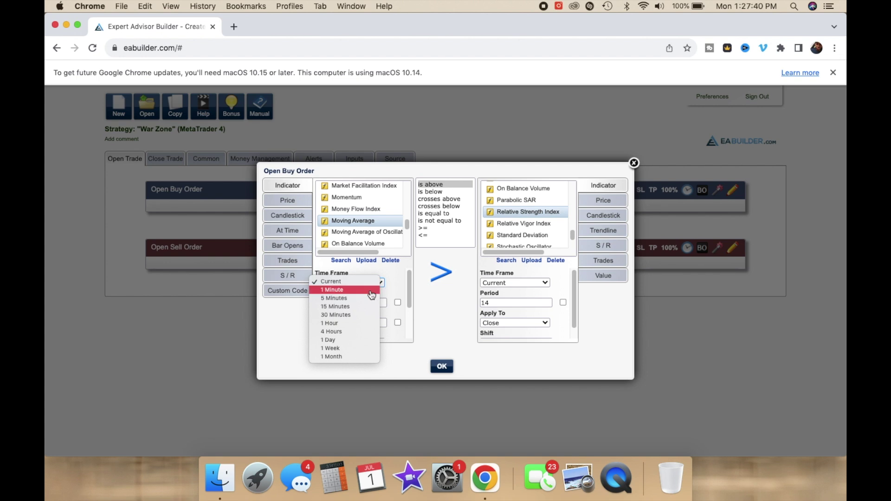
{"action": "left_click", "coordinate": [346, 341]}
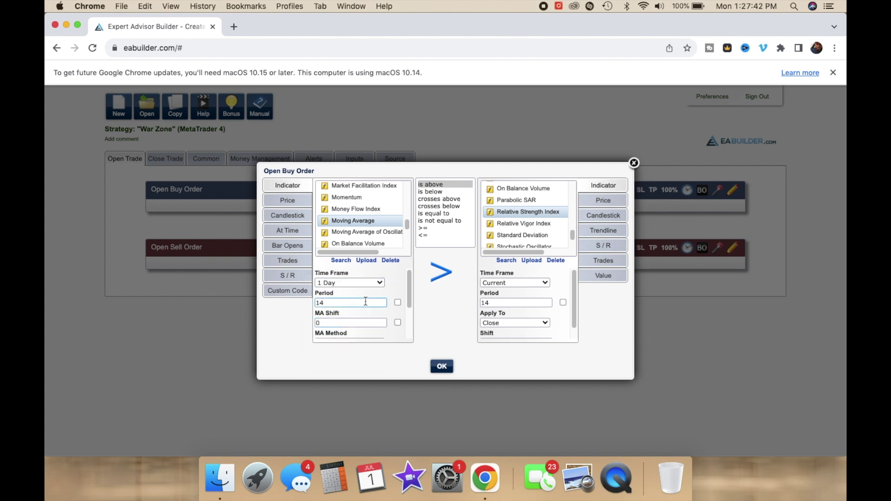
{"action": "left_click", "coordinate": [369, 297]}
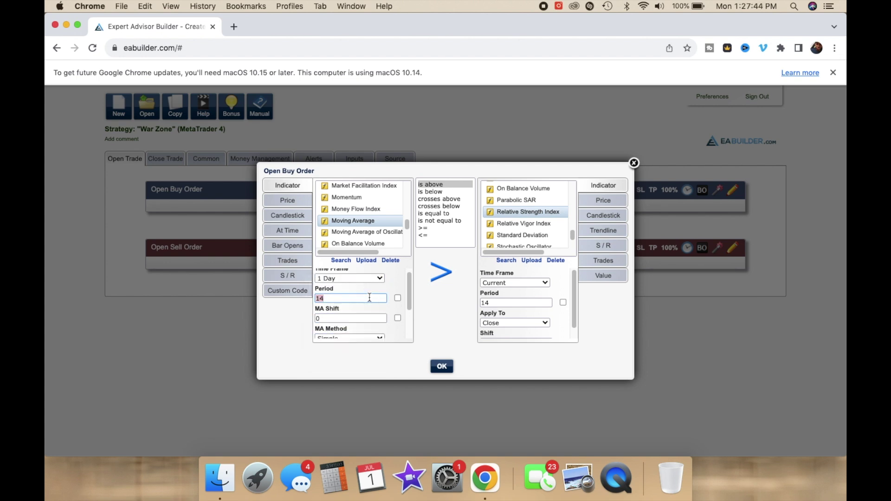
{"action": "scroll", "coordinate": [355, 302], "scroll_direction": "down", "scroll_amount": 2}
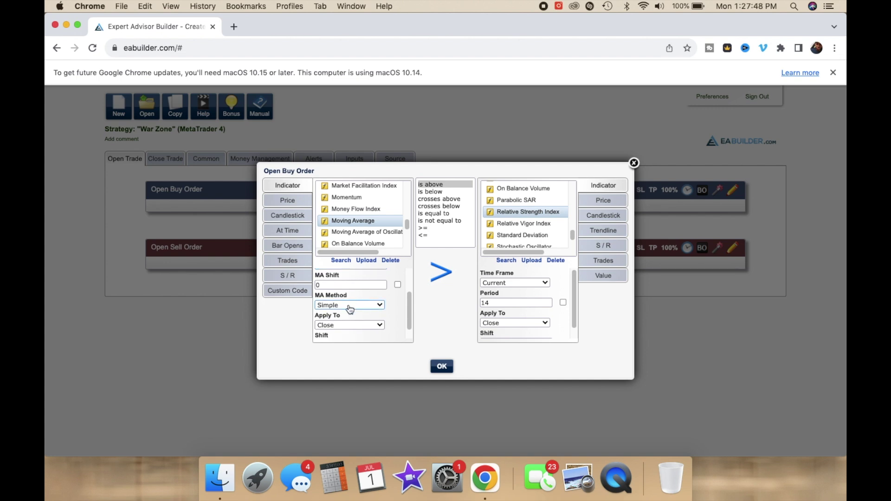
{"action": "left_click", "coordinate": [350, 307]}
{"action": "left_click", "coordinate": [338, 312]}
{"action": "scroll", "coordinate": [398, 303], "scroll_direction": "up", "scroll_amount": 3}
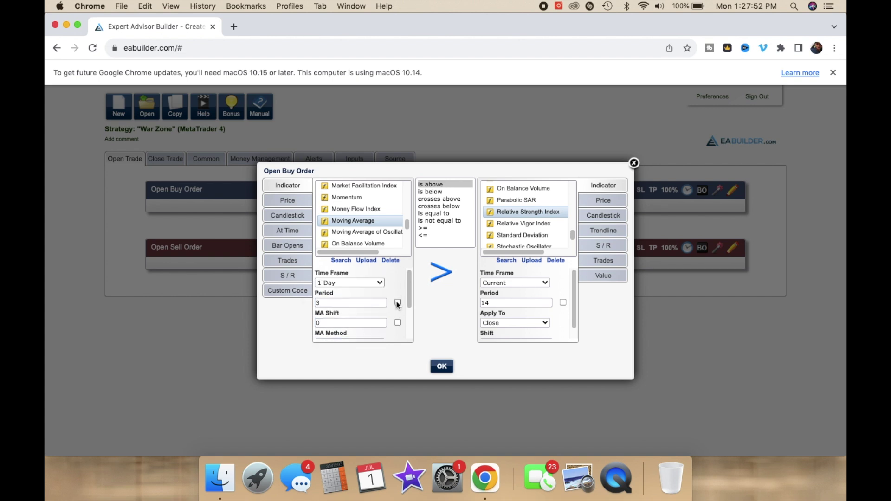
Step: Complete the buy condition so it is above a 1 Day exponential Moving Average of period 6
{"action": "right_click", "coordinate": [531, 254]}
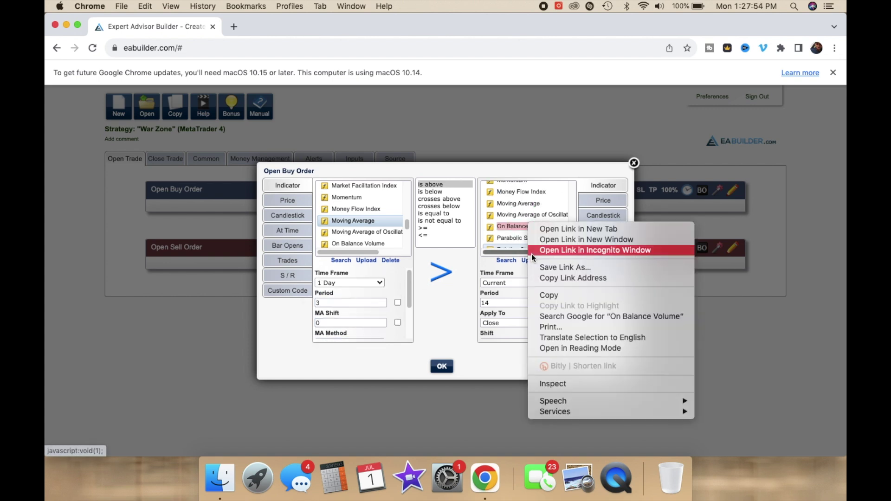
{"action": "left_click", "coordinate": [518, 234]}
{"action": "scroll", "coordinate": [519, 211], "scroll_direction": "up", "scroll_amount": 1}
{"action": "left_click", "coordinate": [518, 211]}
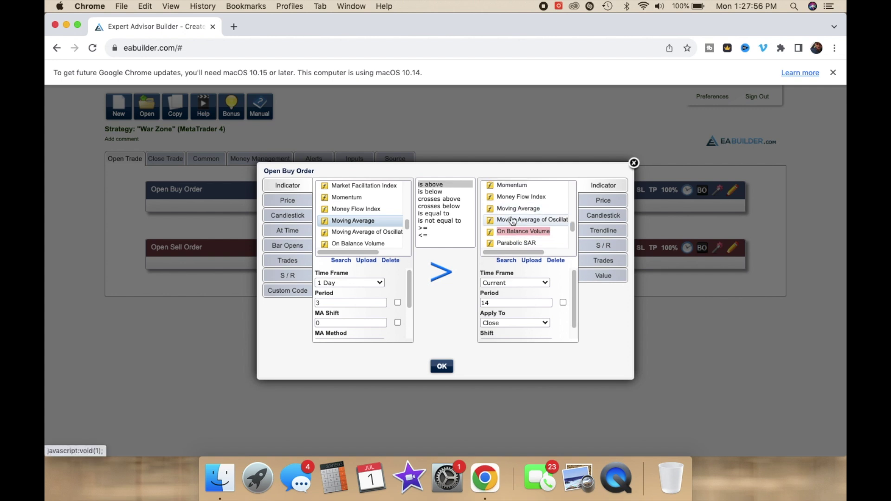
{"action": "left_click", "coordinate": [504, 284]}
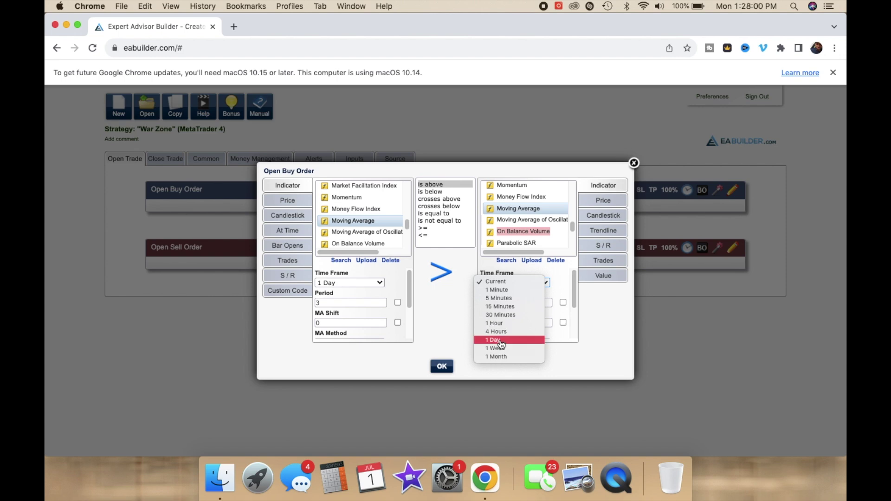
{"action": "left_click", "coordinate": [501, 339]}
{"action": "left_click", "coordinate": [515, 301]}
{"action": "key", "text": "BackSpace"}
{"action": "key", "text": "BackSpace"}
{"action": "type", "text": "6"}
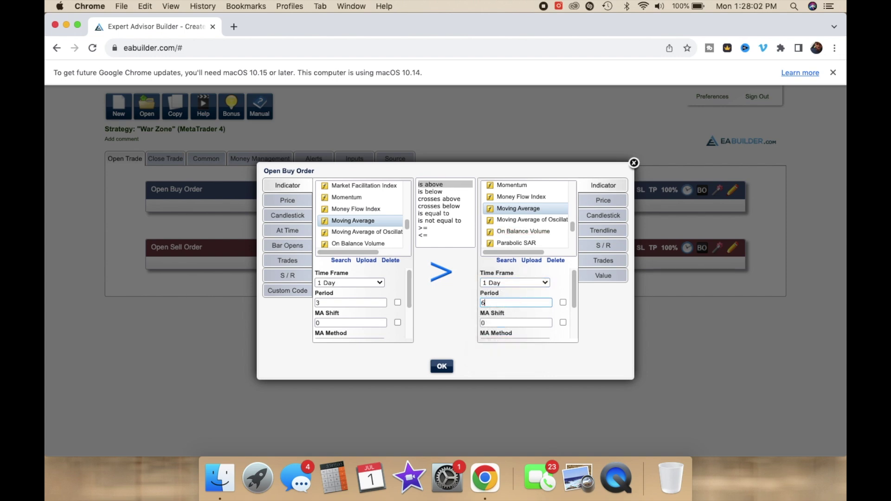
{"action": "scroll", "coordinate": [525, 301], "scroll_direction": "down", "scroll_amount": 1}
{"action": "left_click", "coordinate": [505, 321]}
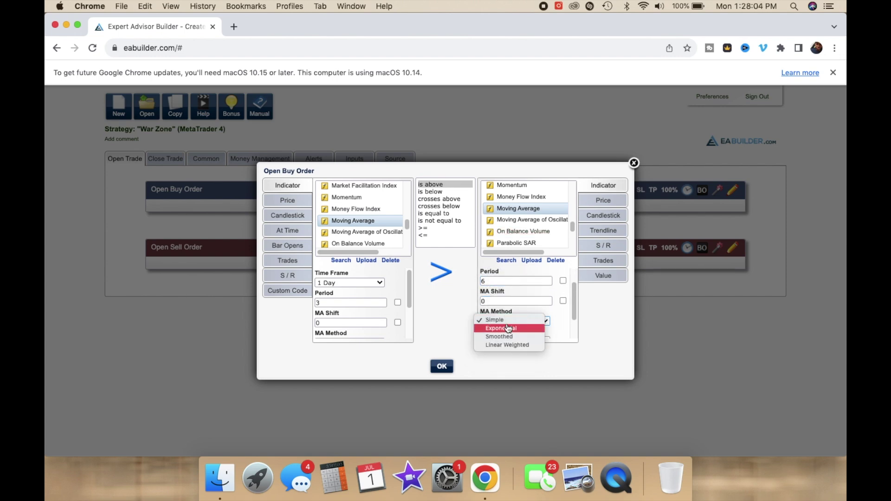
{"action": "left_click", "coordinate": [509, 328]}
{"action": "scroll", "coordinate": [512, 306], "scroll_direction": "up", "scroll_amount": 1}
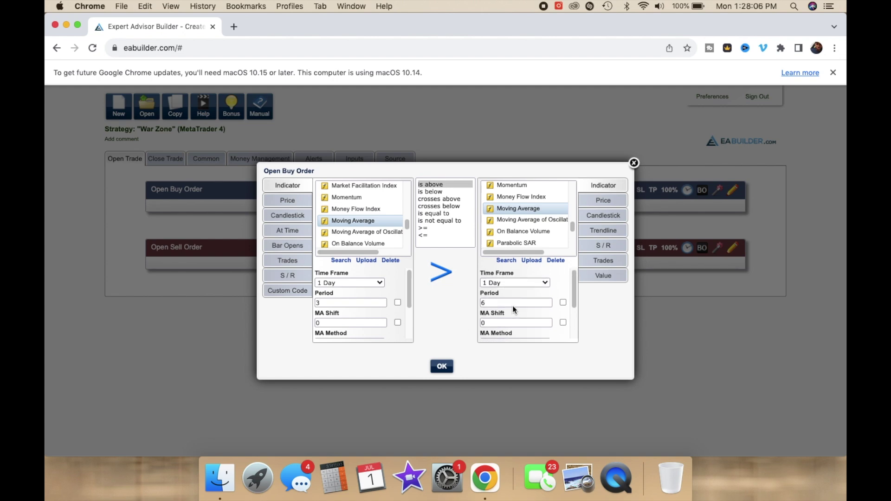
{"action": "left_click", "coordinate": [443, 366]}
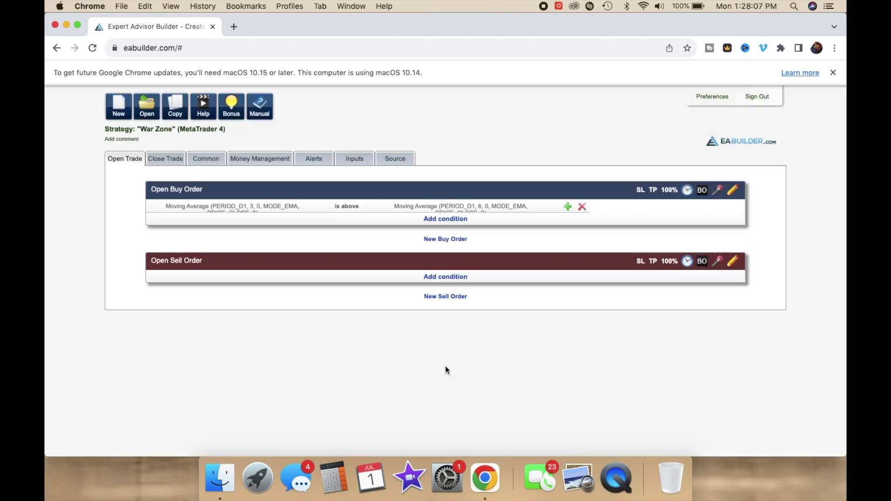
Step: Start a second buy condition with a 1 Day exponential Moving Average of period 6 as its first operand
{"action": "left_click", "coordinate": [446, 226]}
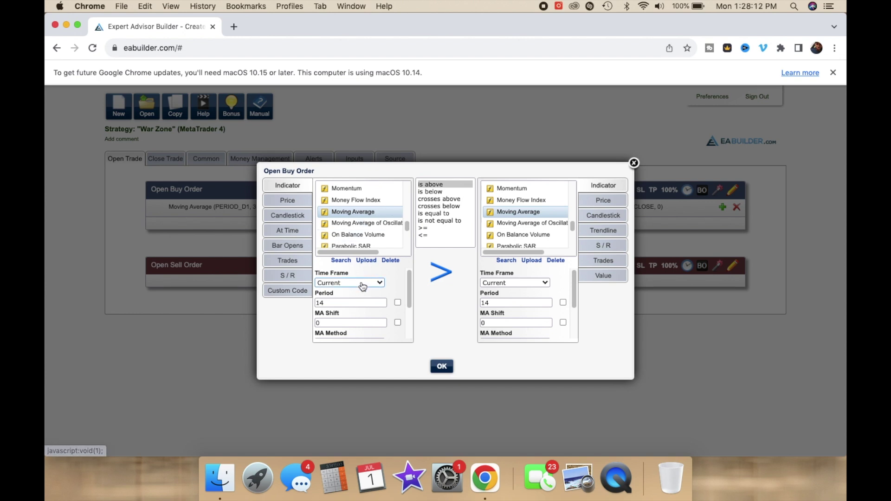
{"action": "left_click", "coordinate": [362, 284]}
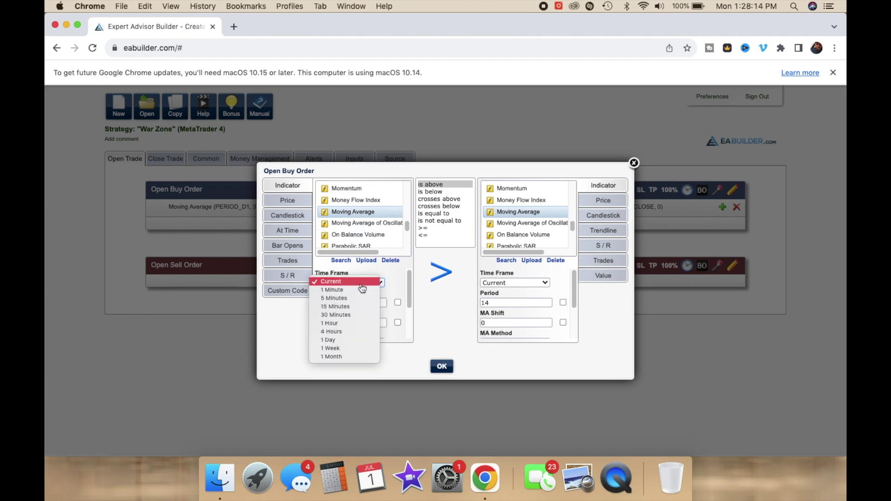
{"action": "left_click", "coordinate": [336, 344]}
{"action": "double_click", "coordinate": [359, 302]}
{"action": "type", "text": "6"}
{"action": "scroll", "coordinate": [349, 320], "scroll_direction": "down", "scroll_amount": 1}
{"action": "left_click", "coordinate": [349, 319]}
{"action": "left_click", "coordinate": [352, 326]}
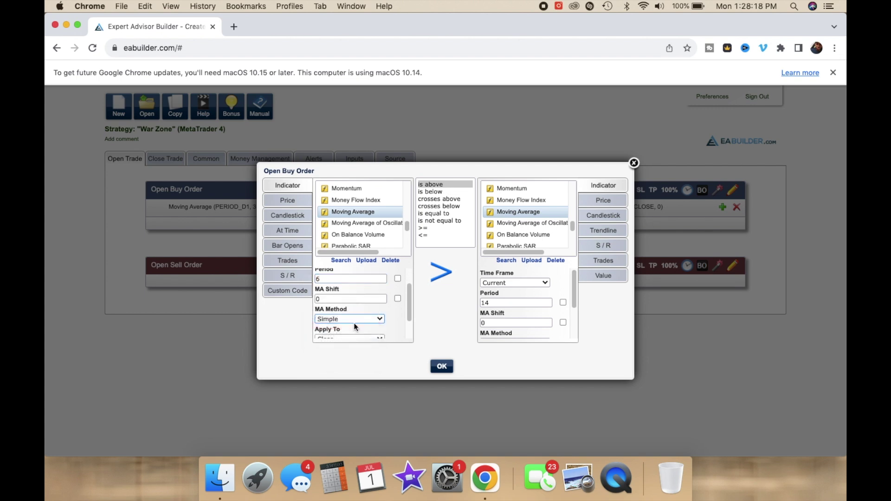
Step: Complete the second buy condition so it is above a 1 Day exponential Moving Average of period 9
{"action": "left_click", "coordinate": [521, 282]}
{"action": "left_click", "coordinate": [509, 339]}
{"action": "double_click", "coordinate": [512, 303]}
{"action": "type", "text": "9"}
{"action": "scroll", "coordinate": [512, 305], "scroll_direction": "down", "scroll_amount": 1}
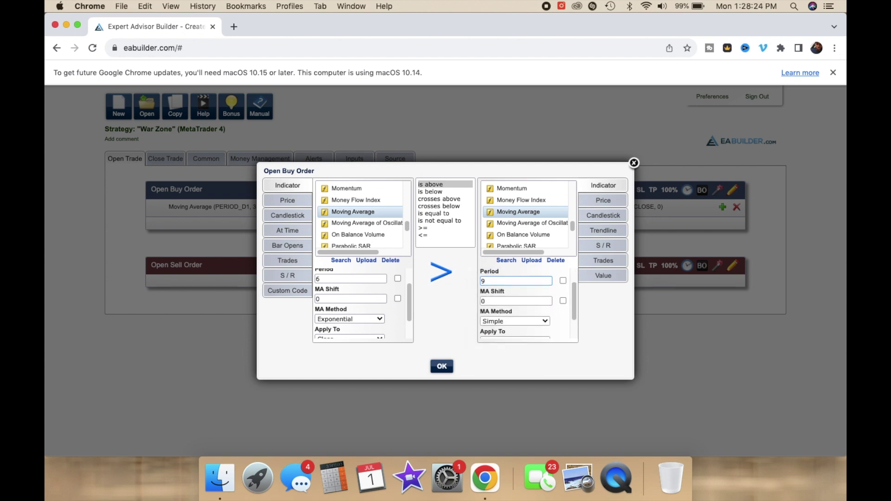
{"action": "left_click", "coordinate": [492, 320]}
{"action": "left_click", "coordinate": [494, 333]}
{"action": "left_click", "coordinate": [444, 365]}
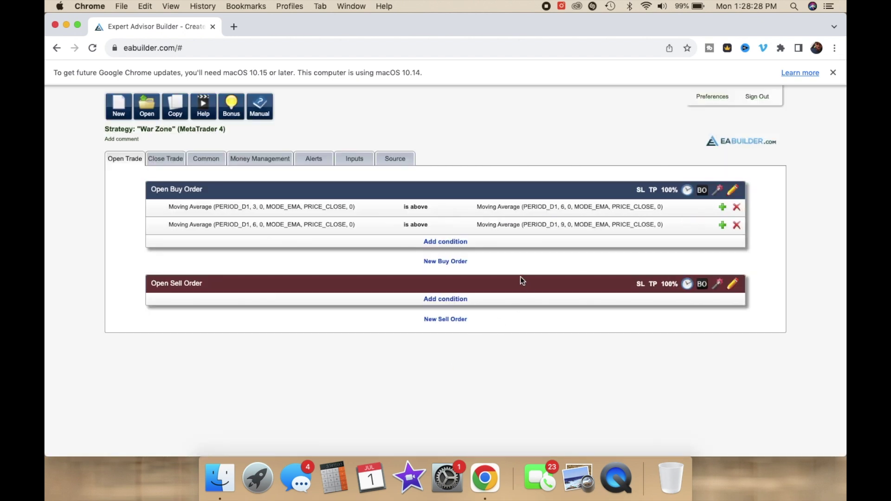
Step: Start a third buy condition with a 15 Minutes Relative Strength Index of period 7 as its first operand
{"action": "left_click", "coordinate": [455, 242]}
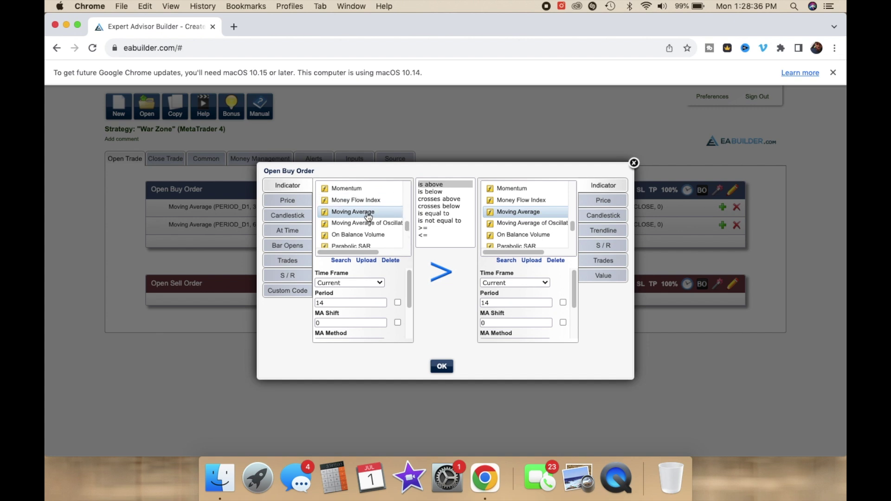
{"action": "scroll", "coordinate": [371, 218], "scroll_direction": "down", "scroll_amount": 5}
{"action": "scroll", "coordinate": [366, 213], "scroll_direction": "up", "scroll_amount": 1}
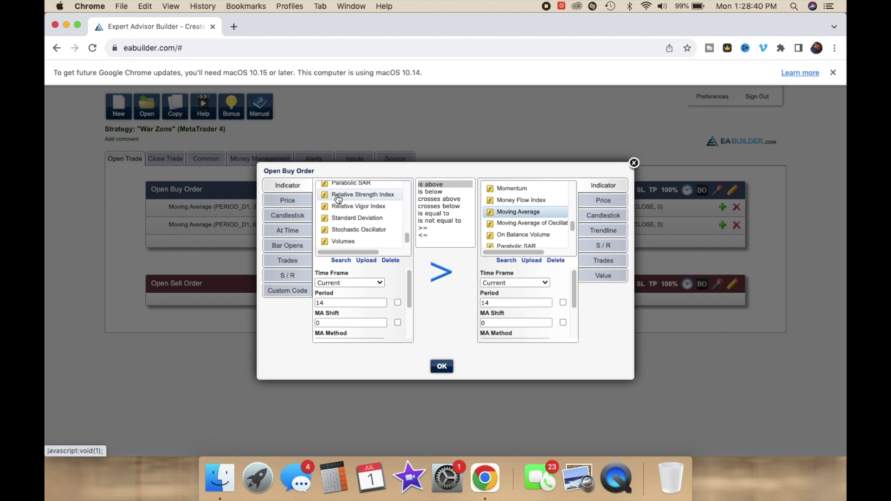
{"action": "left_click", "coordinate": [378, 198]}
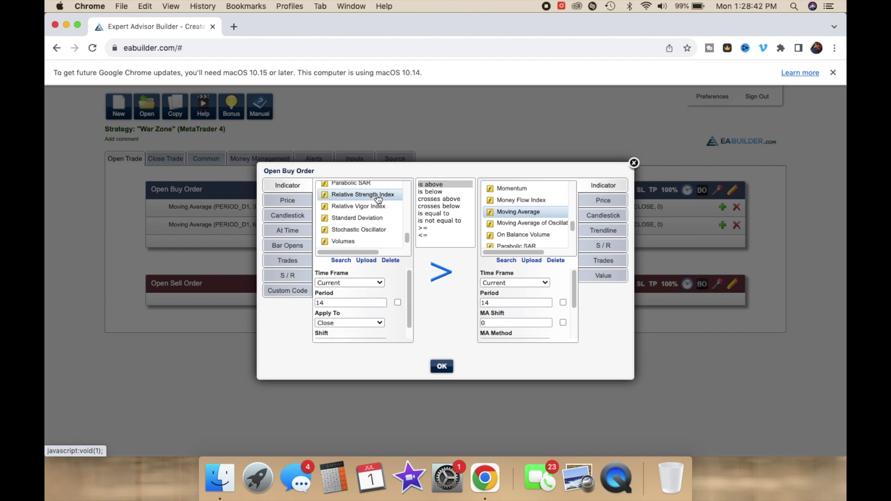
{"action": "left_click", "coordinate": [348, 283]}
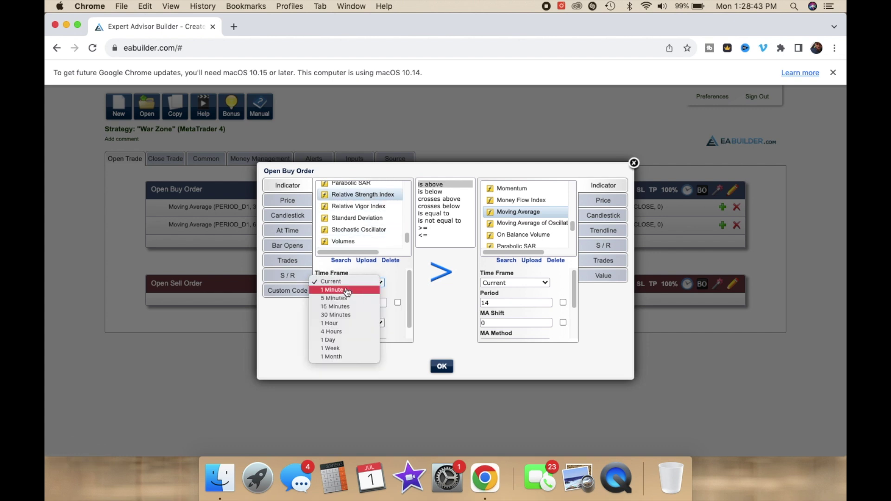
{"action": "left_click", "coordinate": [341, 307]}
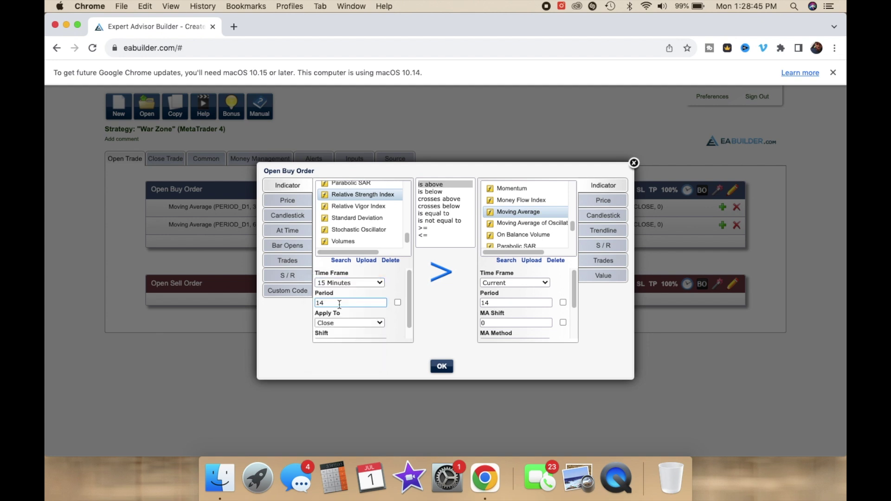
{"action": "double_click", "coordinate": [339, 305]}
{"action": "type", "text": "7"}
Step: Expose the first operand's Relative Strength Index period as a new input named rsi
{"action": "left_click", "coordinate": [397, 302]}
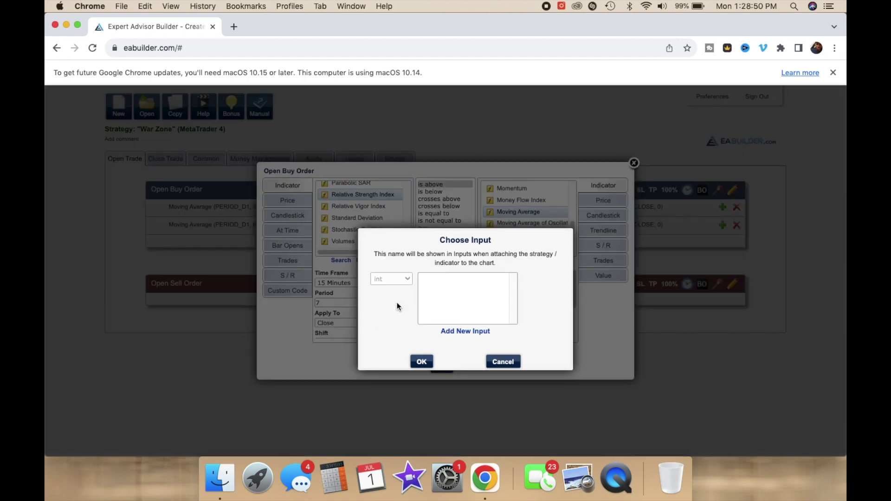
{"action": "left_click", "coordinate": [479, 333]}
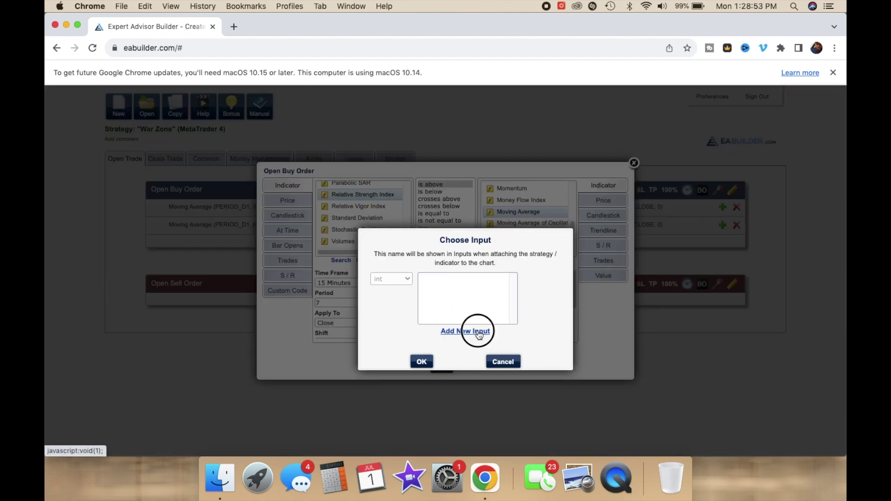
{"action": "double_click", "coordinate": [469, 262]}
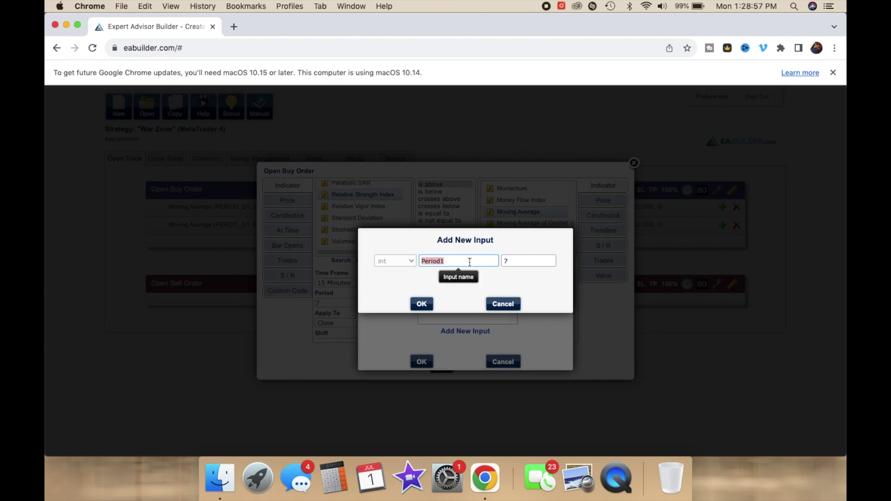
{"action": "type", "text": "R"}
{"action": "key", "text": "BackSpace"}
{"action": "key", "text": "BackSpace"}
{"action": "key", "text": "BackSpace"}
{"action": "type", "text": "rsi"}
{"action": "left_click", "coordinate": [421, 303]}
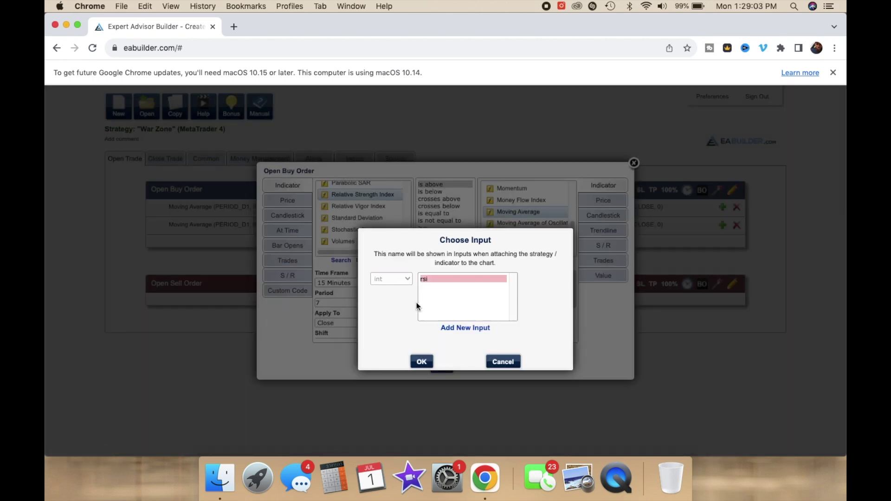
{"action": "left_click", "coordinate": [419, 359]}
{"action": "scroll", "coordinate": [399, 321], "scroll_direction": "down", "scroll_amount": 1}
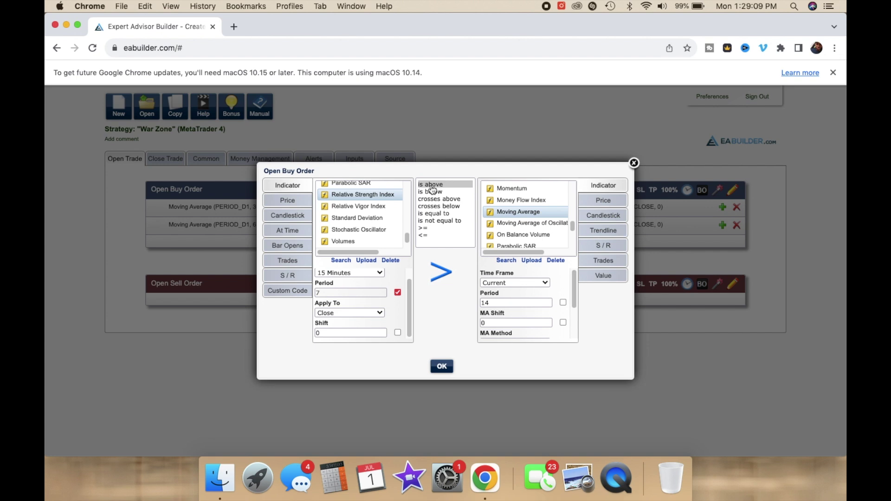
Step: Set the second operand to a 15 Minutes Relative Strength Index whose period uses the rsi input
{"action": "scroll", "coordinate": [508, 218], "scroll_direction": "down", "scroll_amount": 3}
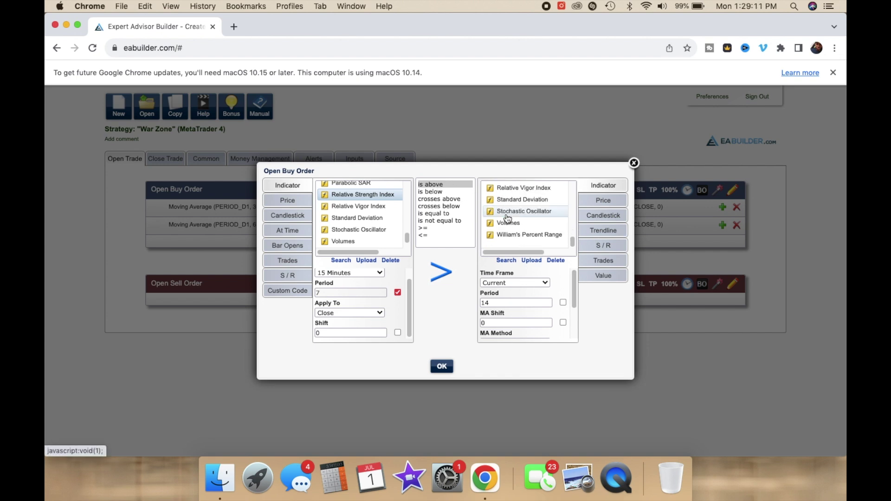
{"action": "scroll", "coordinate": [508, 218], "scroll_direction": "up", "scroll_amount": 2}
{"action": "left_click", "coordinate": [504, 195]}
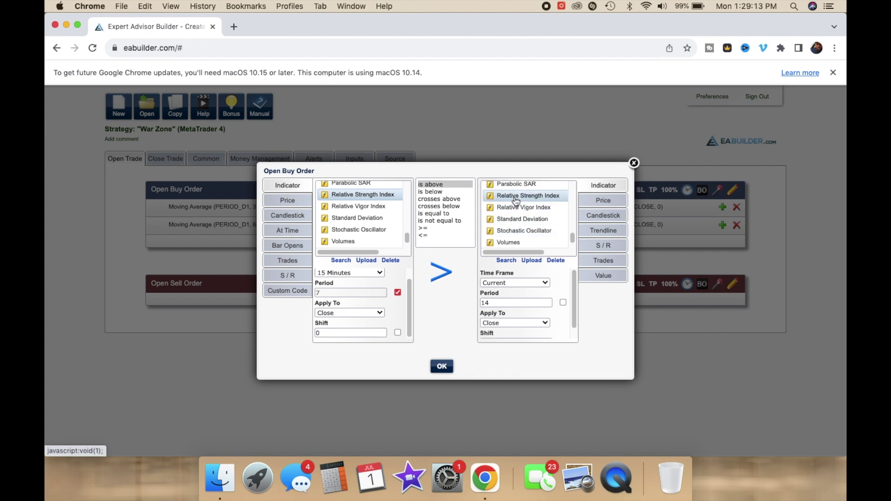
{"action": "left_click", "coordinate": [503, 284]}
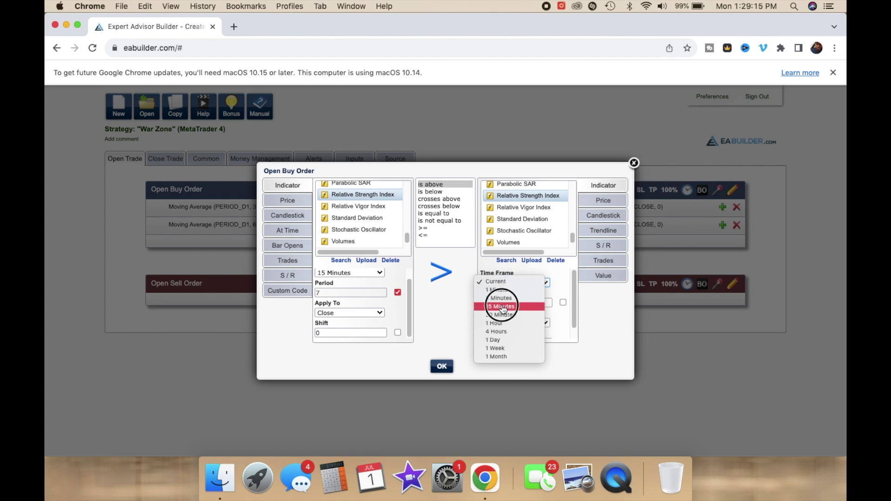
{"action": "left_click", "coordinate": [502, 304]}
{"action": "left_click", "coordinate": [562, 302]}
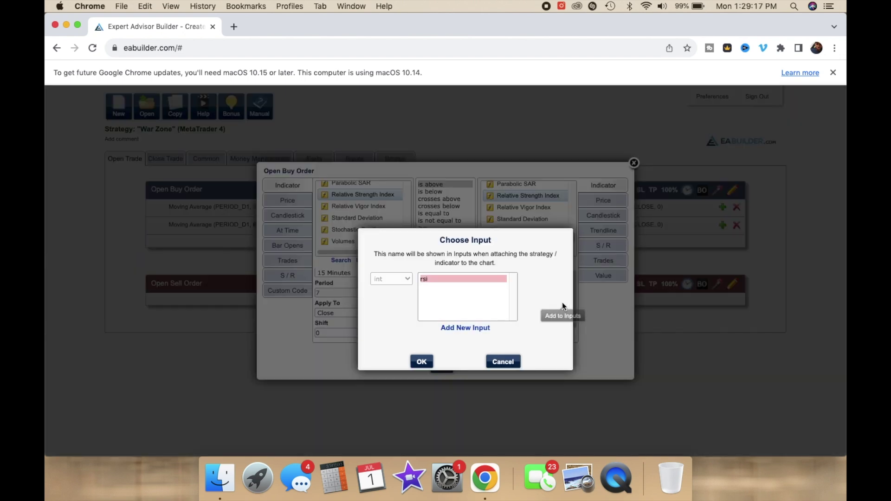
{"action": "left_click", "coordinate": [422, 362]}
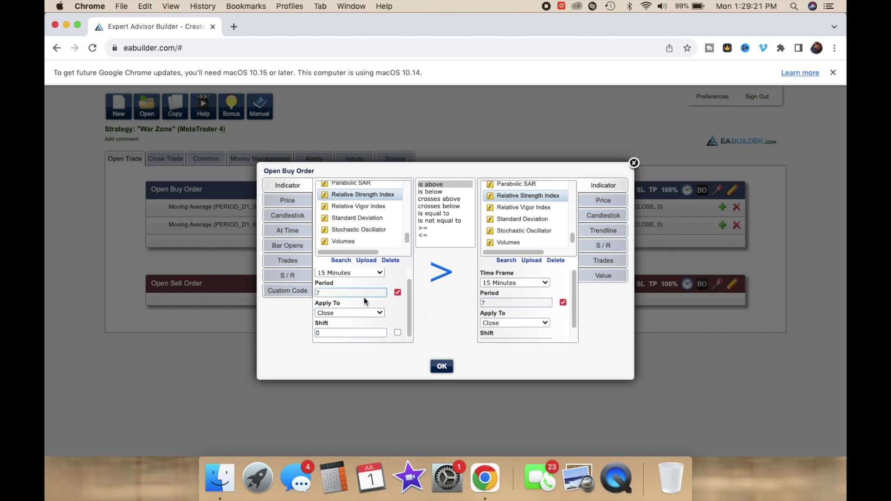
Step: Give the second Relative Strength Index operand a shift of 2 and add the condition to the buy order
{"action": "scroll", "coordinate": [540, 317], "scroll_direction": "down", "scroll_amount": 1}
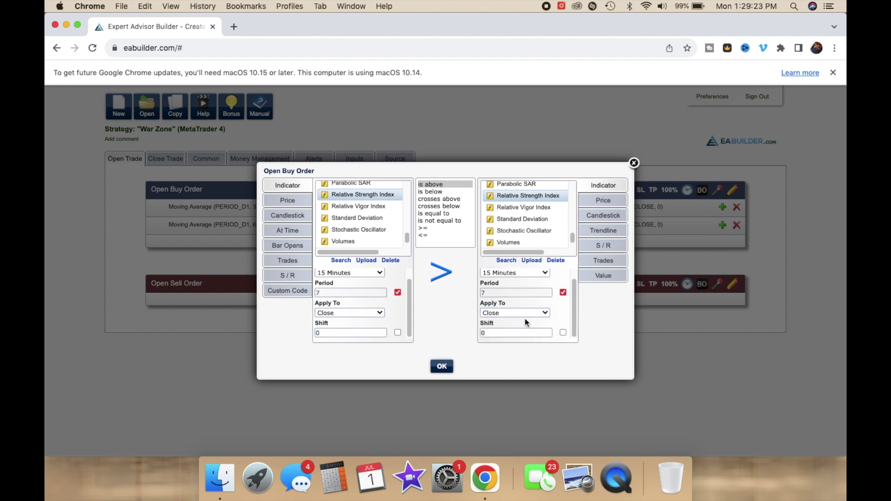
{"action": "left_click", "coordinate": [494, 334]}
{"action": "double_click", "coordinate": [495, 334]}
{"action": "type", "text": "2"}
{"action": "left_click", "coordinate": [440, 366]}
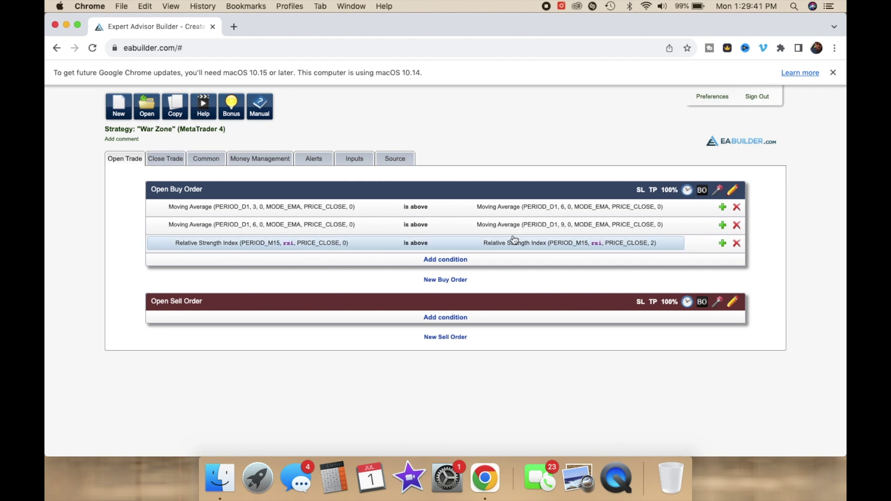
Step: Start a fourth buy condition with a 15 Minutes Relative Strength Index whose period uses the rsi input
{"action": "left_click", "coordinate": [451, 260]}
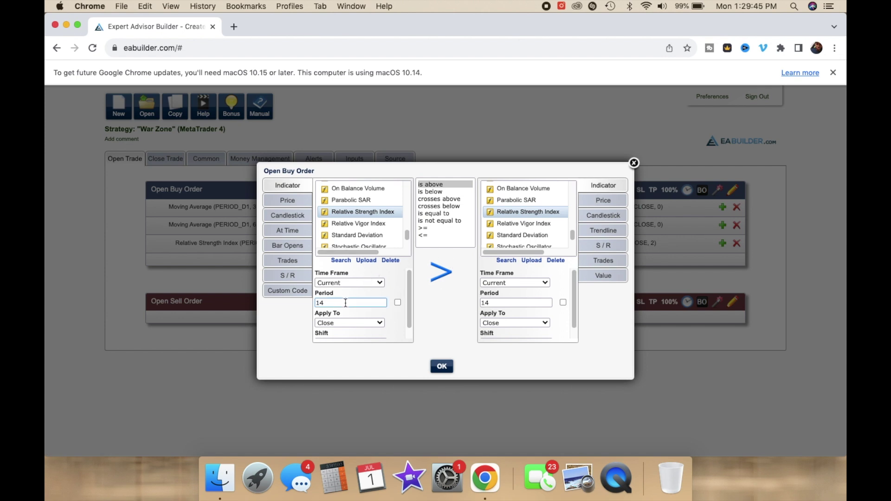
{"action": "left_click", "coordinate": [348, 284]}
{"action": "left_click", "coordinate": [344, 307]}
{"action": "left_click", "coordinate": [398, 302]}
{"action": "left_click", "coordinate": [420, 360]}
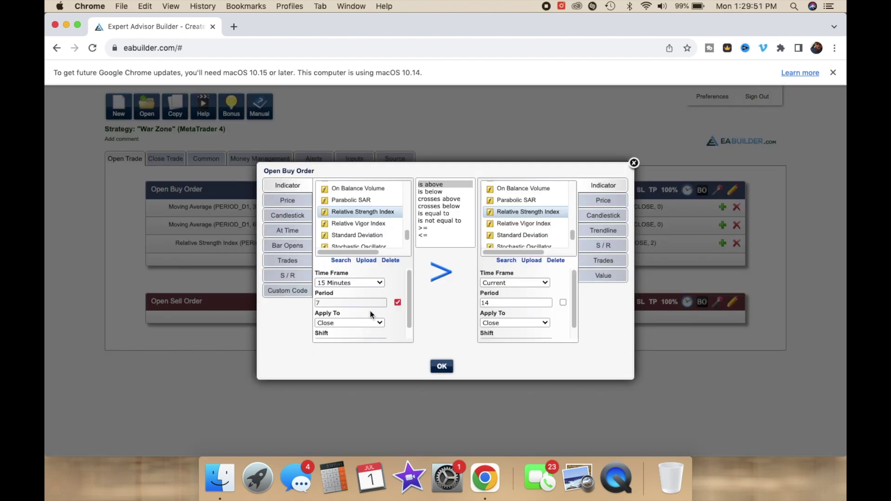
{"action": "scroll", "coordinate": [371, 314], "scroll_direction": "down", "scroll_amount": 1}
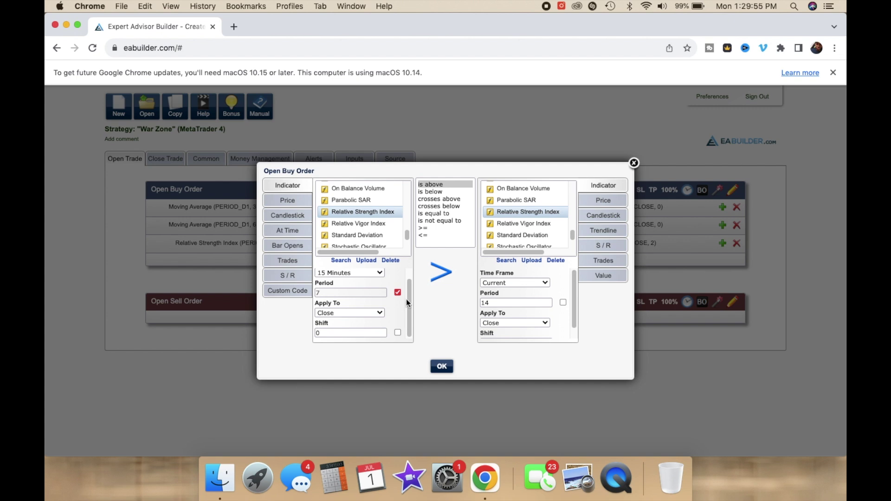
Step: Complete the fourth buy condition so the Relative Strength Index crosses above the value 30
{"action": "left_click", "coordinate": [435, 199]}
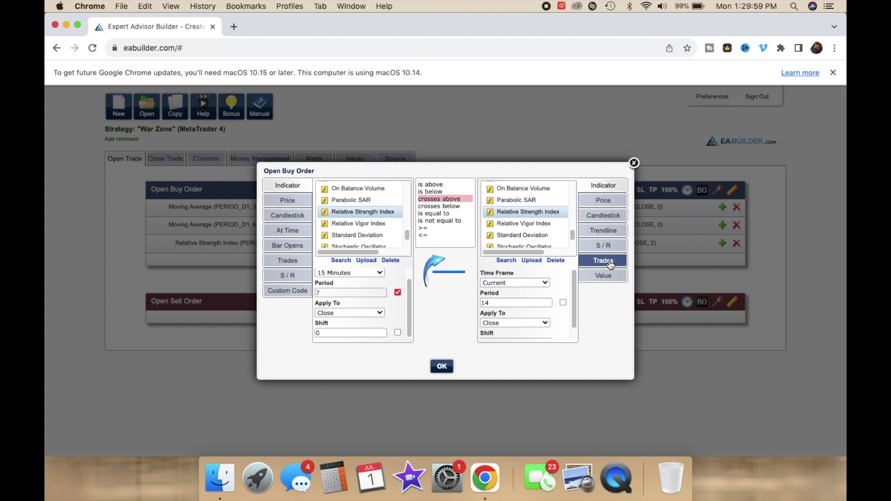
{"action": "left_click", "coordinate": [603, 275]}
{"action": "left_click", "coordinate": [535, 199]}
{"action": "type", "text": "30"}
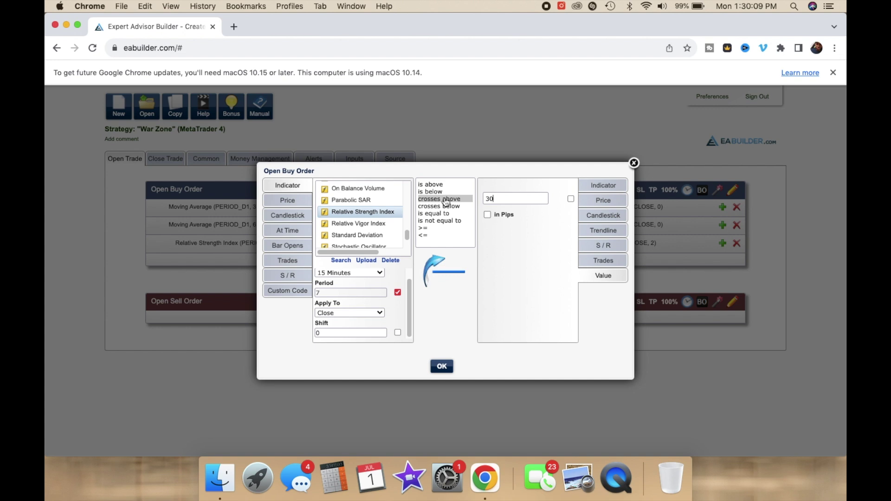
{"action": "left_click", "coordinate": [441, 366]}
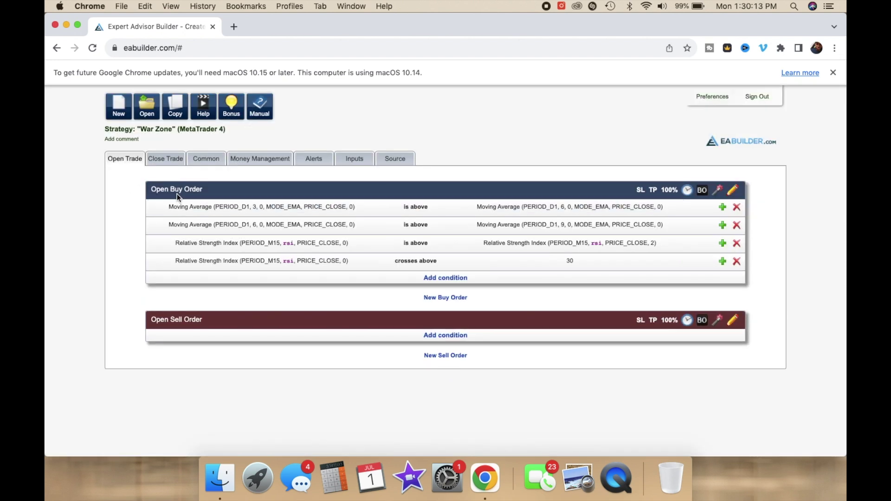
Step: Add a pips-based stop loss to the buy order, linked to the existing rsi input
{"action": "left_click", "coordinate": [640, 190]}
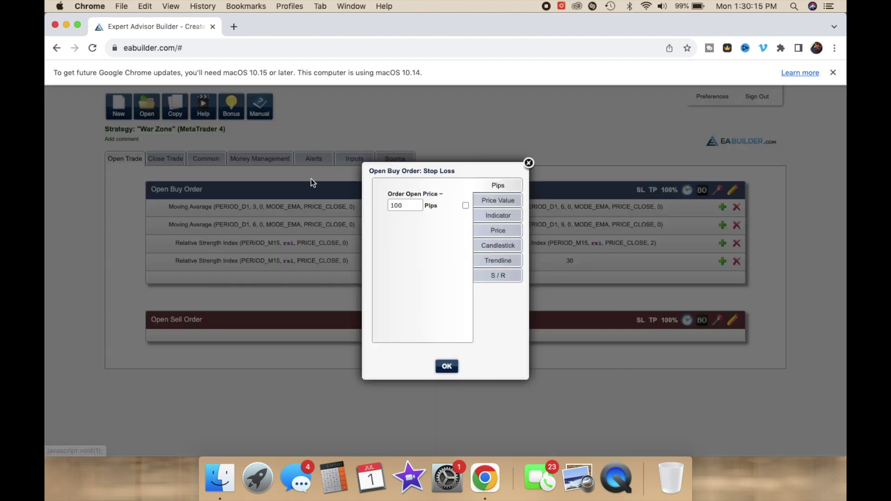
{"action": "key", "text": "BackSpace"}
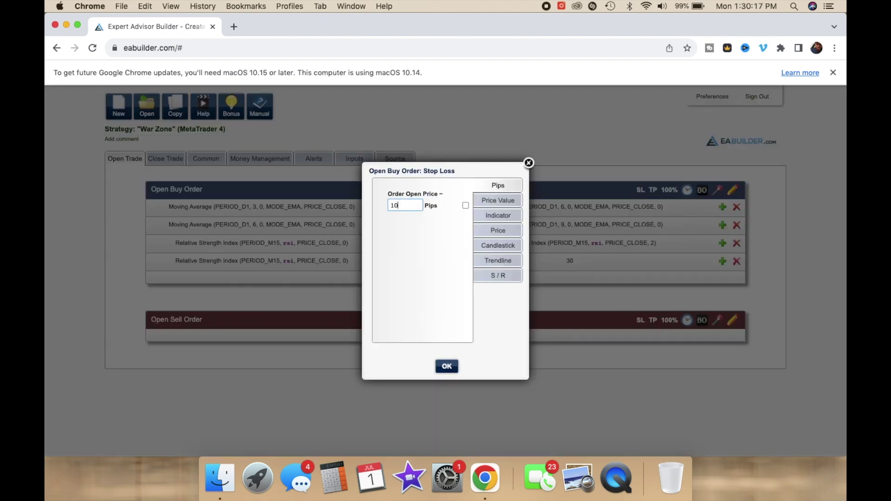
{"action": "left_click", "coordinate": [466, 206]}
{"action": "left_click", "coordinate": [421, 361]}
{"action": "left_click", "coordinate": [446, 366]}
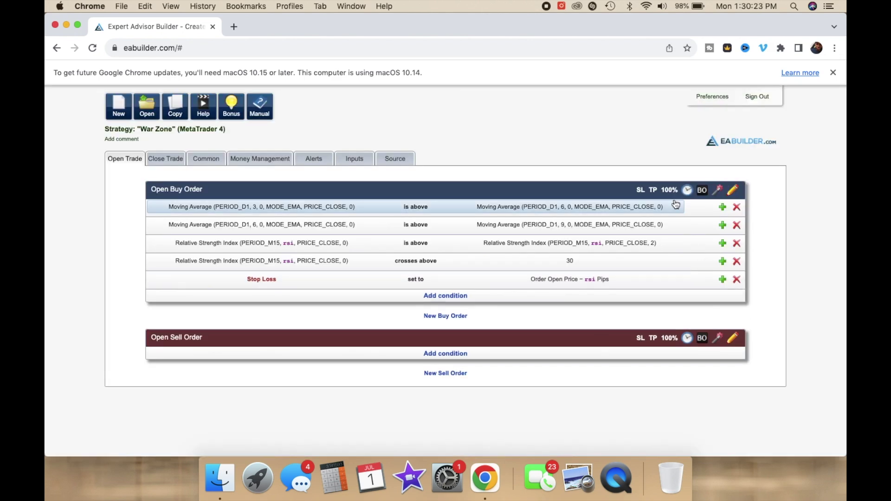
{"action": "left_click", "coordinate": [653, 191]}
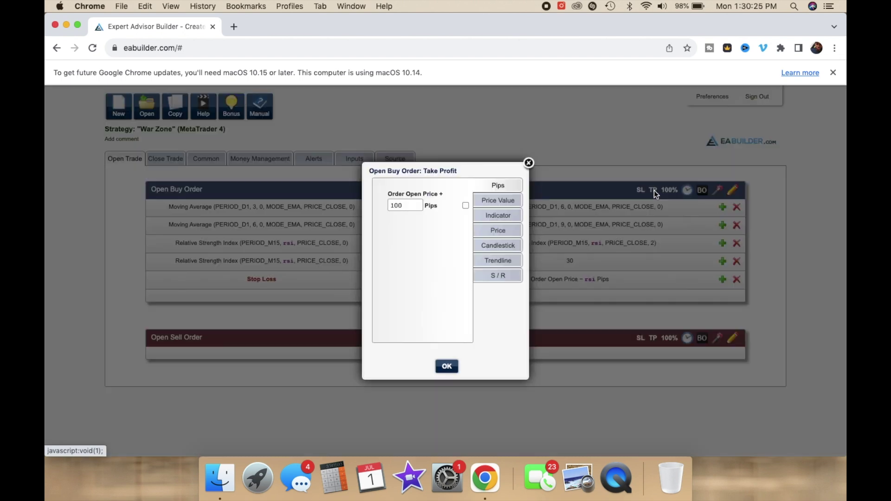
{"action": "left_click", "coordinate": [466, 205]}
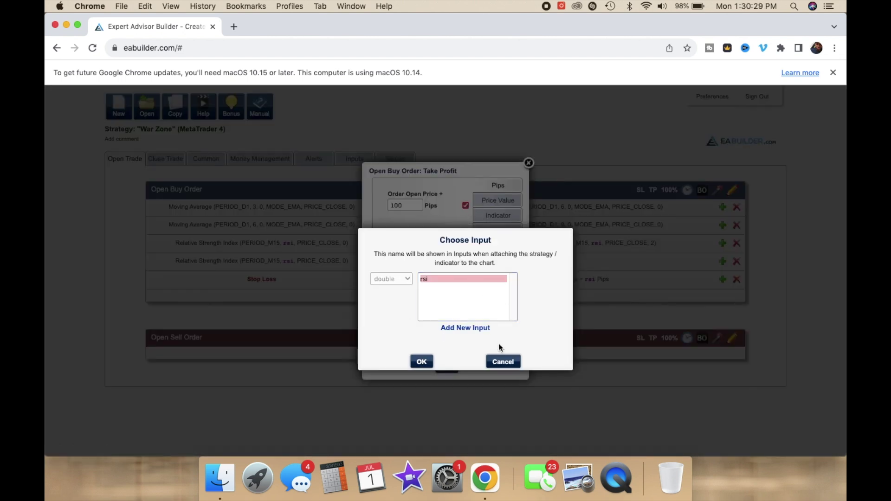
{"action": "left_click", "coordinate": [498, 357]}
{"action": "left_click", "coordinate": [528, 163]}
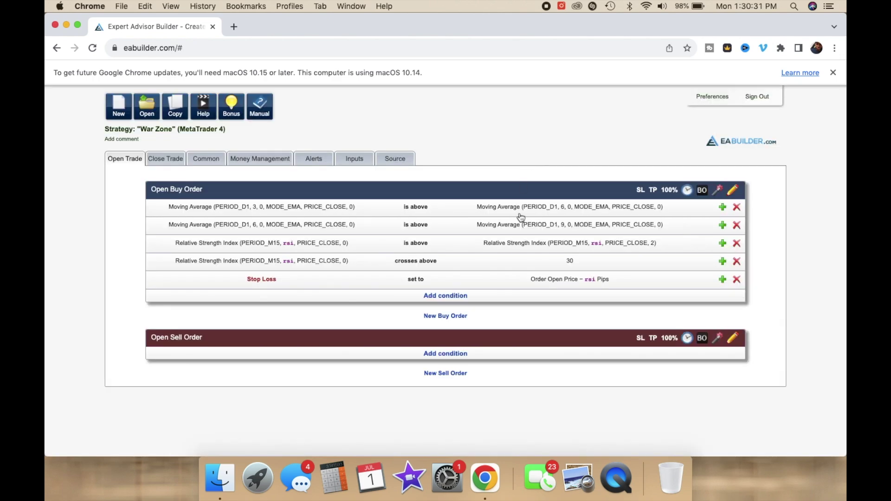
Step: Delete the stop loss linked to the rsi input from the buy order
{"action": "left_click", "coordinate": [736, 280]}
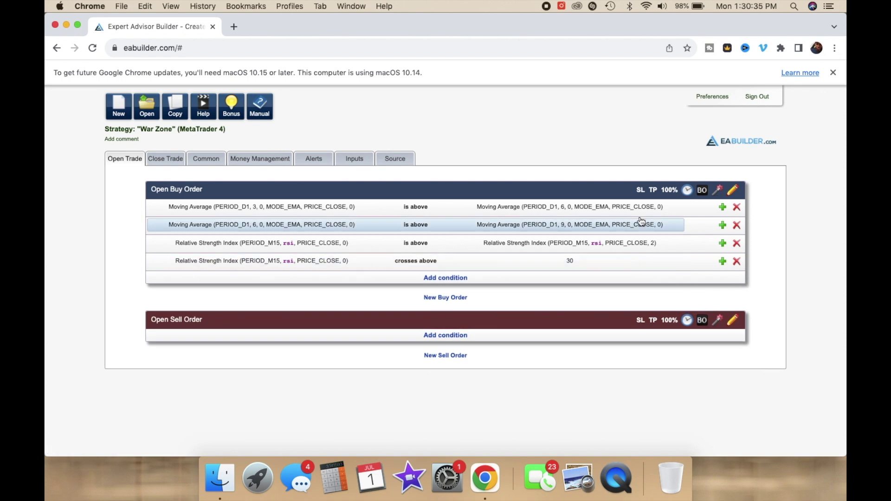
Step: Set the buy order's stop loss to 10 pips below the open price through a new input named stoploss
{"action": "left_click", "coordinate": [640, 191]}
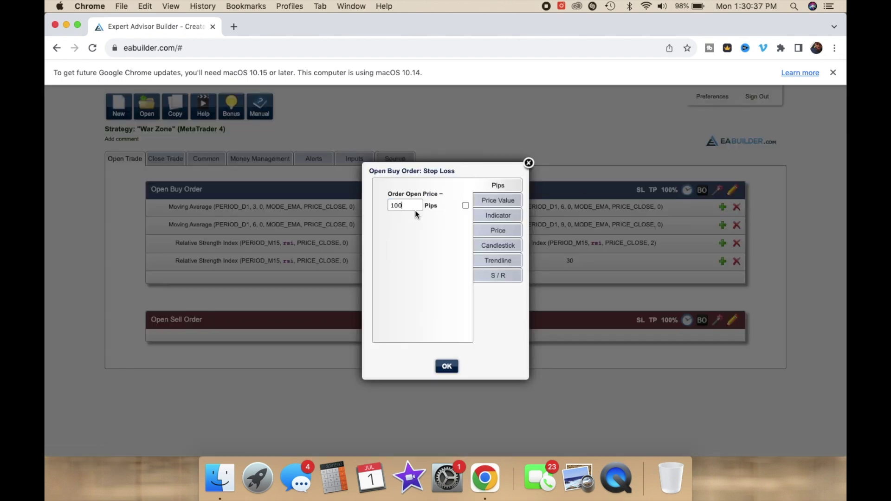
{"action": "key", "text": "BackSpace"}
{"action": "left_click", "coordinate": [465, 205]}
{"action": "left_click", "coordinate": [457, 327]}
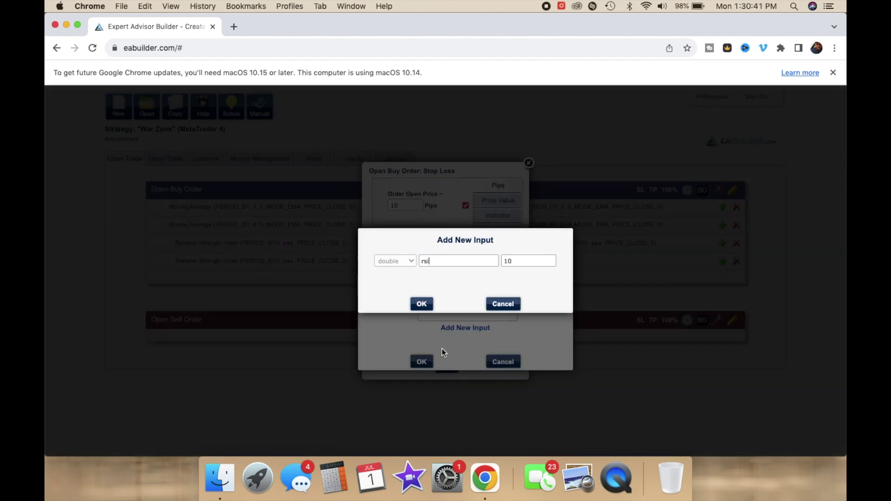
{"action": "key", "text": "super+a"}
{"action": "type", "text": "stoploss"}
{"action": "left_click", "coordinate": [421, 305]}
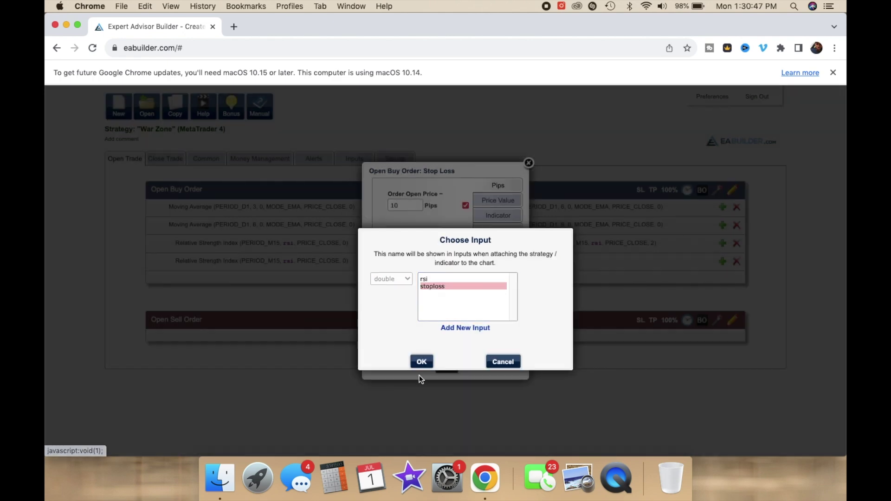
{"action": "left_click", "coordinate": [420, 365]}
{"action": "left_click", "coordinate": [456, 370]}
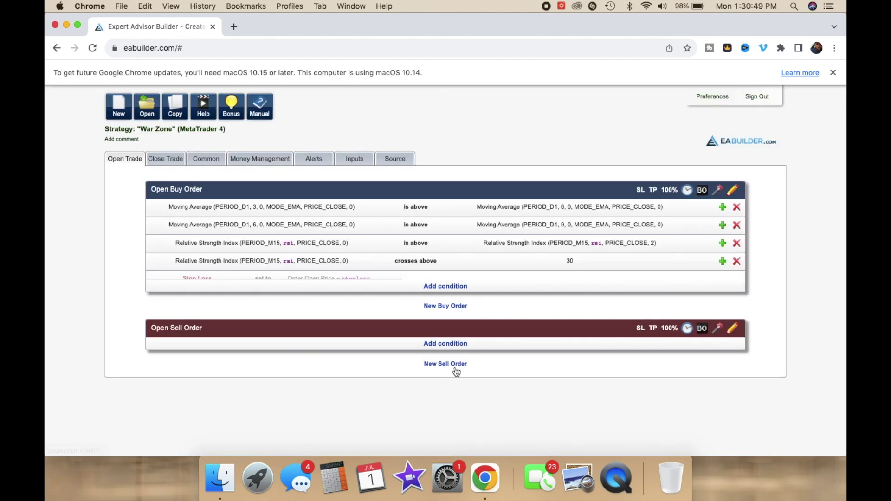
Step: Add a pips-based take profit above the open price to the buy order, linked to the existing stoploss input
{"action": "left_click", "coordinate": [653, 190]}
{"action": "left_click", "coordinate": [465, 205]}
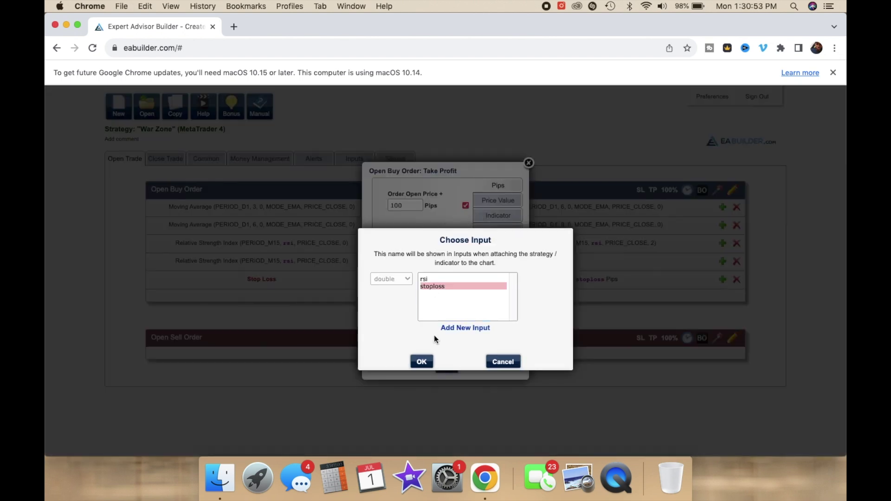
{"action": "left_click", "coordinate": [425, 361]}
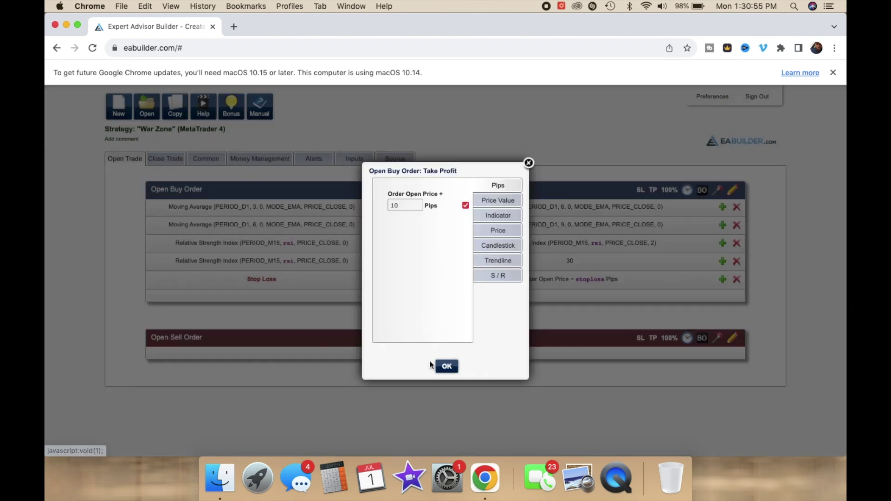
{"action": "left_click", "coordinate": [446, 367]}
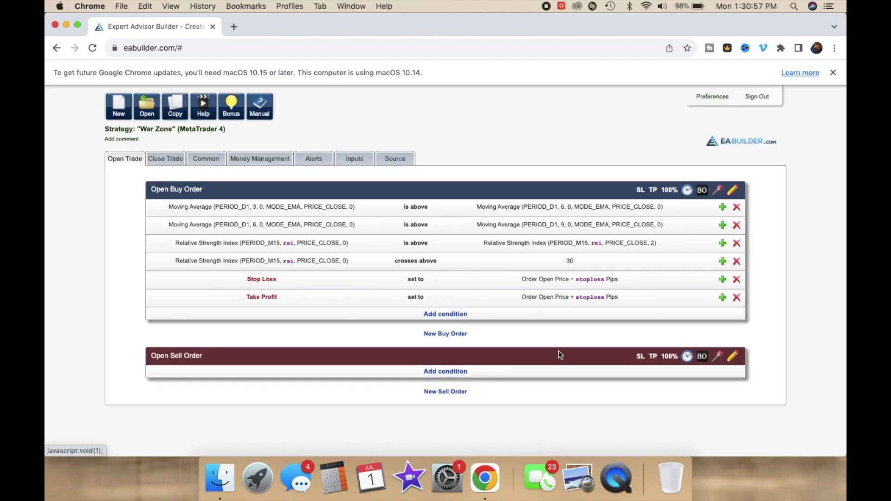
Step: Extend the buy order's take profit by multiplying it by a new input named takeprofit with value 2
{"action": "left_click", "coordinate": [723, 298]}
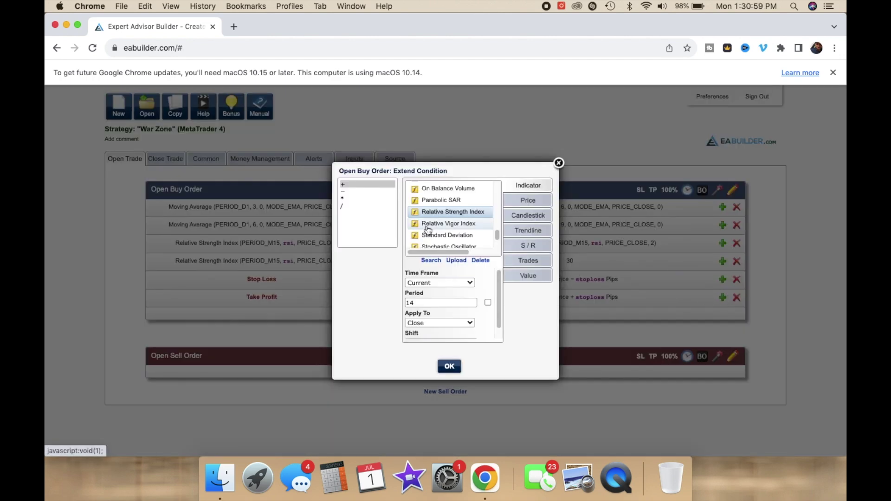
{"action": "left_click", "coordinate": [344, 198]}
{"action": "left_click", "coordinate": [525, 277]}
{"action": "left_click", "coordinate": [450, 198]}
{"action": "type", "text": "2"}
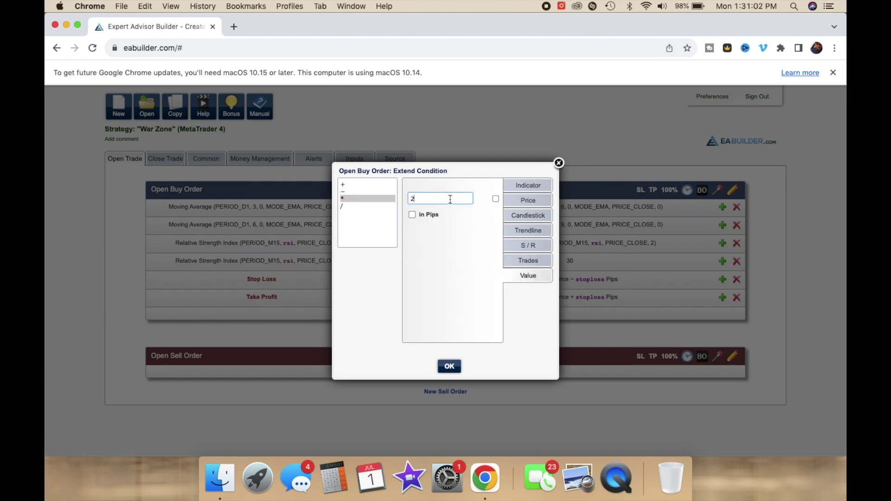
{"action": "left_click", "coordinate": [495, 199]}
{"action": "left_click", "coordinate": [464, 328]}
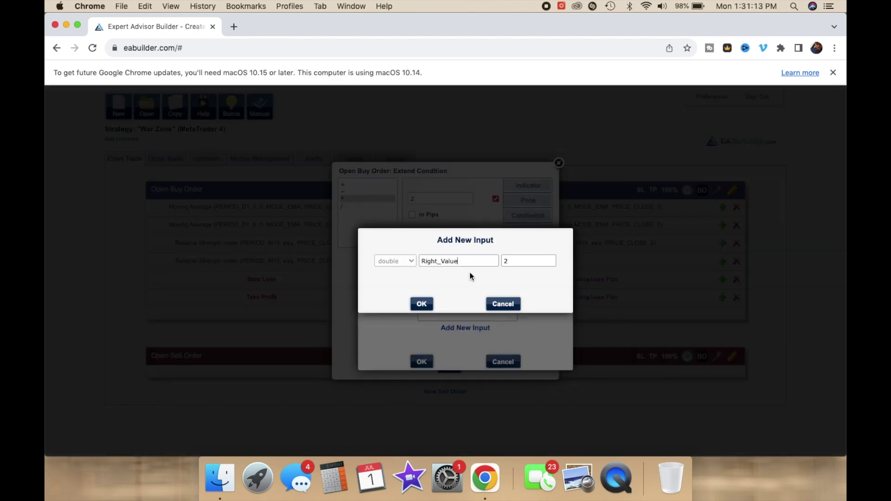
{"action": "double_click", "coordinate": [471, 263]}
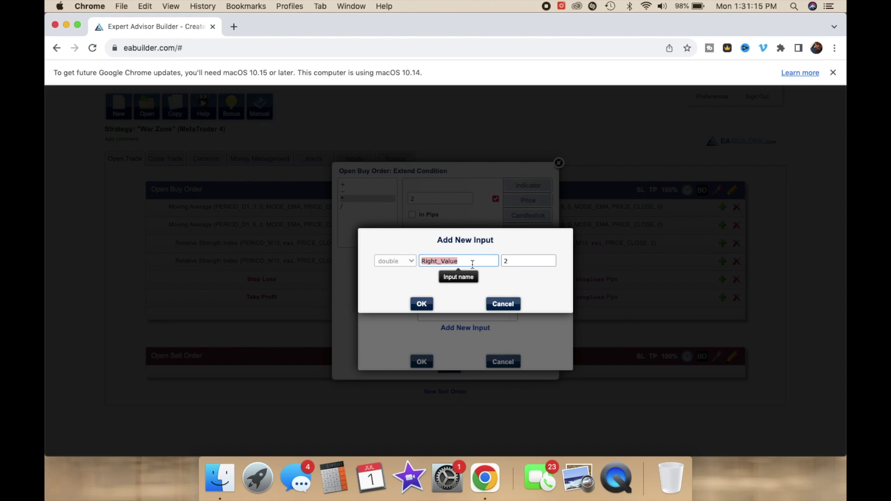
{"action": "type", "text": "takeprofit"}
{"action": "left_click", "coordinate": [426, 302]}
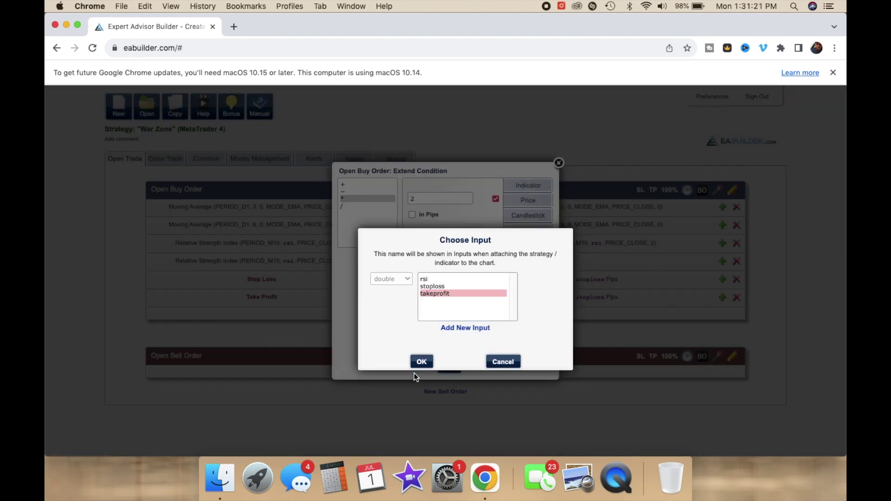
{"action": "left_click", "coordinate": [423, 360]}
{"action": "left_click", "coordinate": [454, 367]}
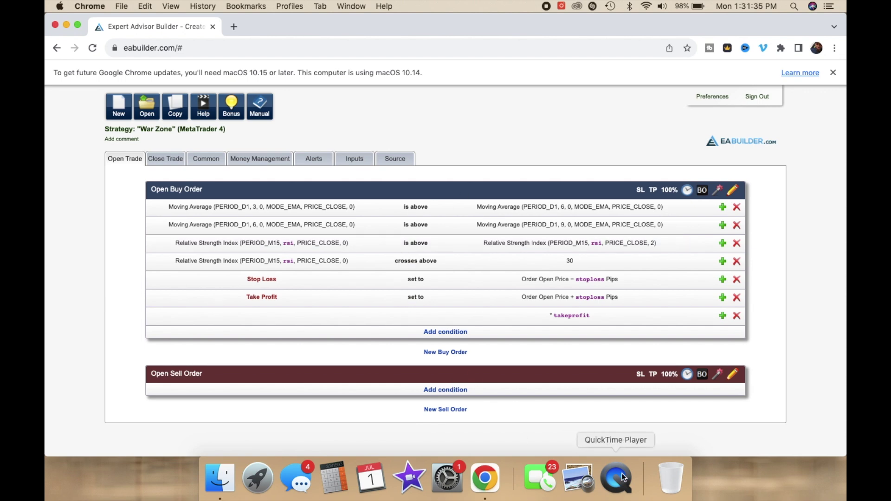
Step: Generate the sell order's conditions automatically as the inverse of the buy order
{"action": "left_click", "coordinate": [717, 374]}
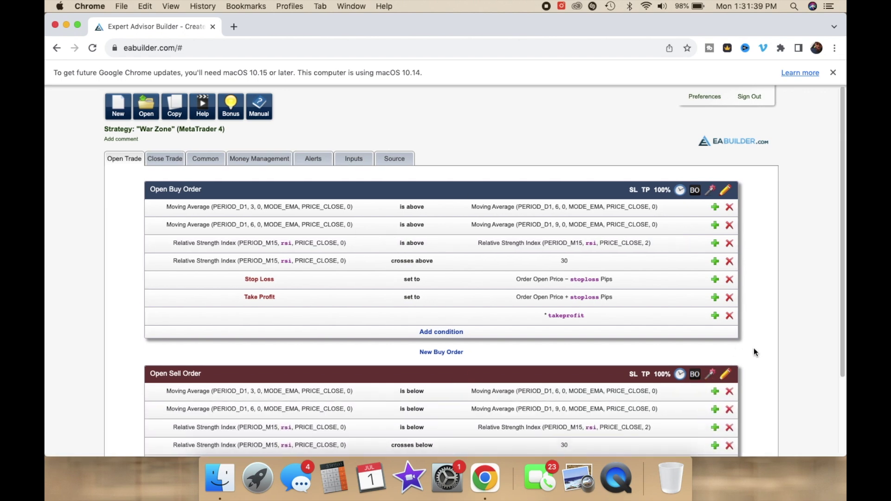
{"action": "scroll", "coordinate": [753, 348], "scroll_direction": "down", "scroll_amount": 2}
{"action": "scroll", "coordinate": [753, 348], "scroll_direction": "down", "scroll_amount": 2}
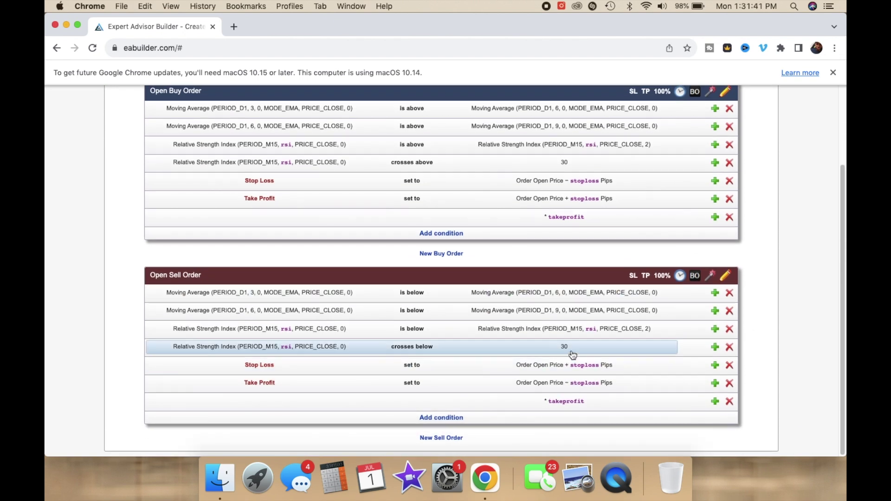
Step: Change the sell order's last Relative Strength Index condition to cross below 70
{"action": "left_click", "coordinate": [494, 346]}
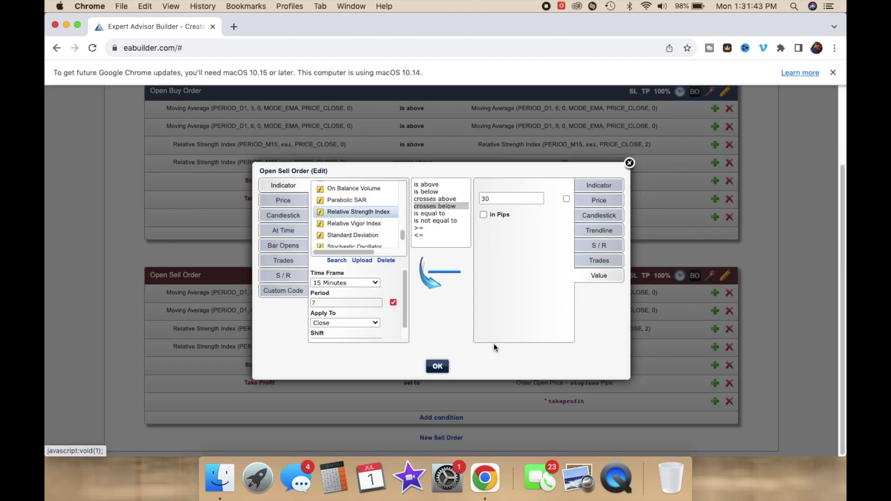
{"action": "double_click", "coordinate": [508, 195]}
{"action": "type", "text": "70"}
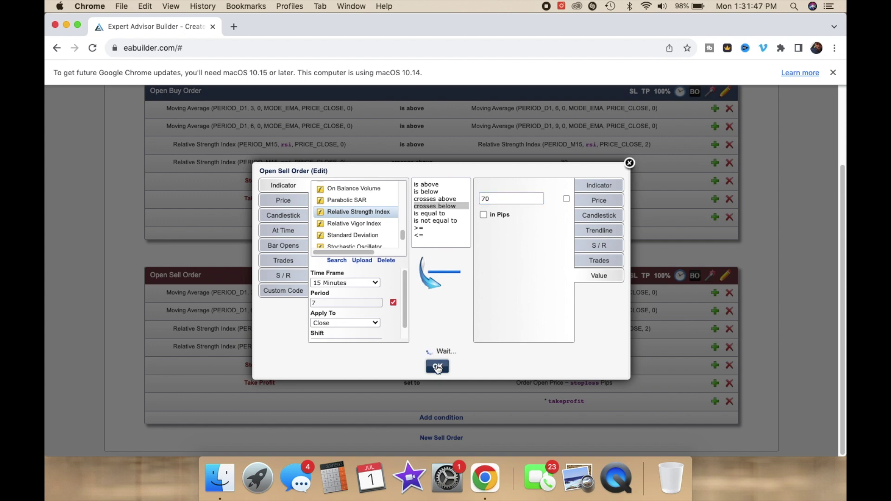
{"action": "left_click", "coordinate": [437, 367]}
{"action": "left_click", "coordinate": [414, 347]}
{"action": "left_click", "coordinate": [331, 303]}
{"action": "left_click", "coordinate": [492, 199]}
{"action": "left_click", "coordinate": [629, 163]}
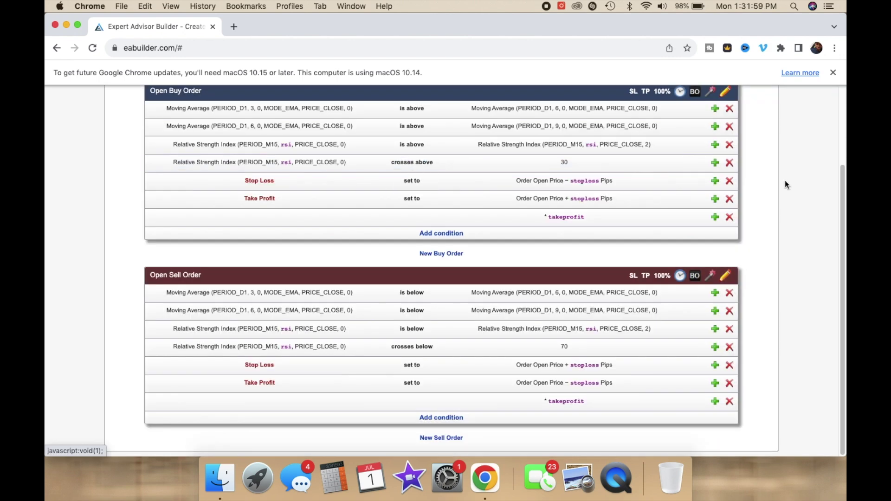
Step: Set the strategy's magic number to 54321 in the common settings
{"action": "scroll", "coordinate": [771, 194], "scroll_direction": "up", "scroll_amount": 5}
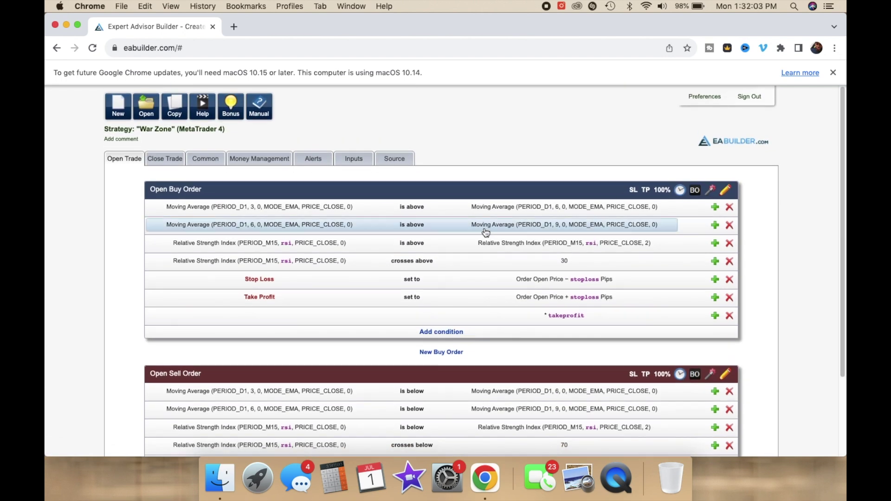
{"action": "left_click", "coordinate": [171, 162]}
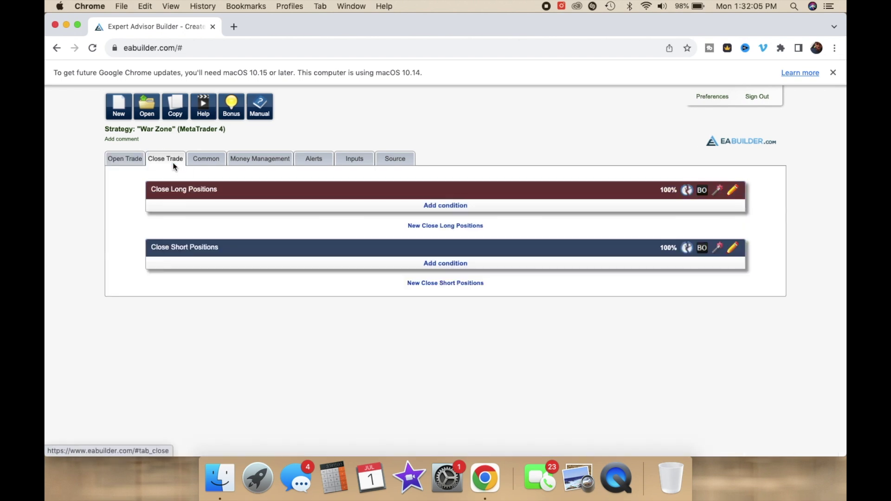
{"action": "left_click", "coordinate": [208, 163]}
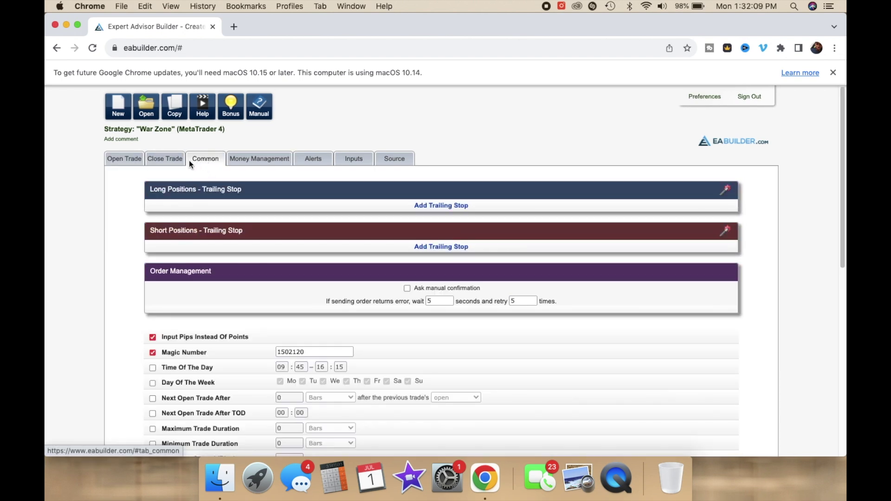
{"action": "left_click", "coordinate": [301, 353]}
{"action": "double_click", "coordinate": [315, 351]}
{"action": "type", "text": "54321"}
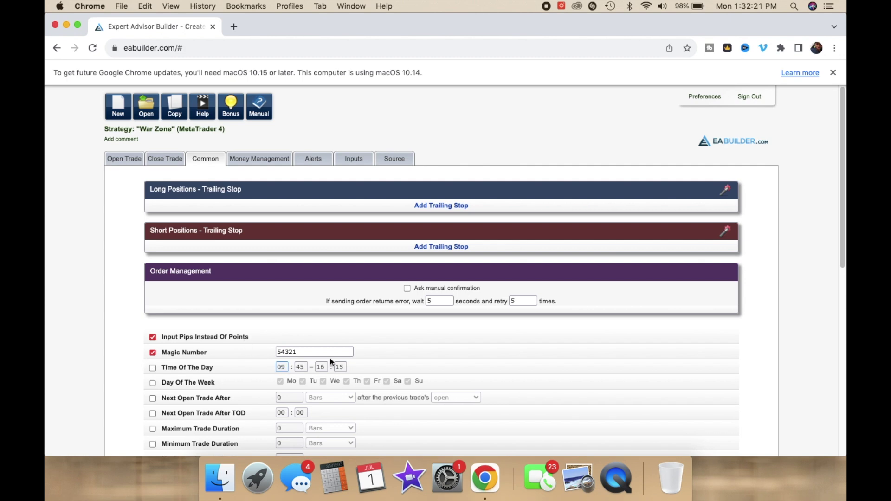
{"action": "left_click", "coordinate": [63, 337]}
Step: Enable the time-of-day limit and restrict trade opening to between 09:00 and 20:00
{"action": "left_click", "coordinate": [152, 367]}
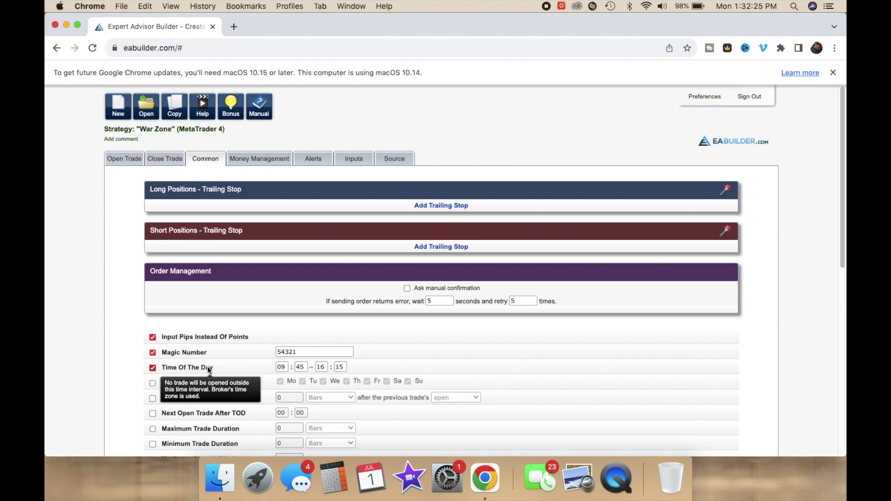
{"action": "left_click", "coordinate": [287, 367]}
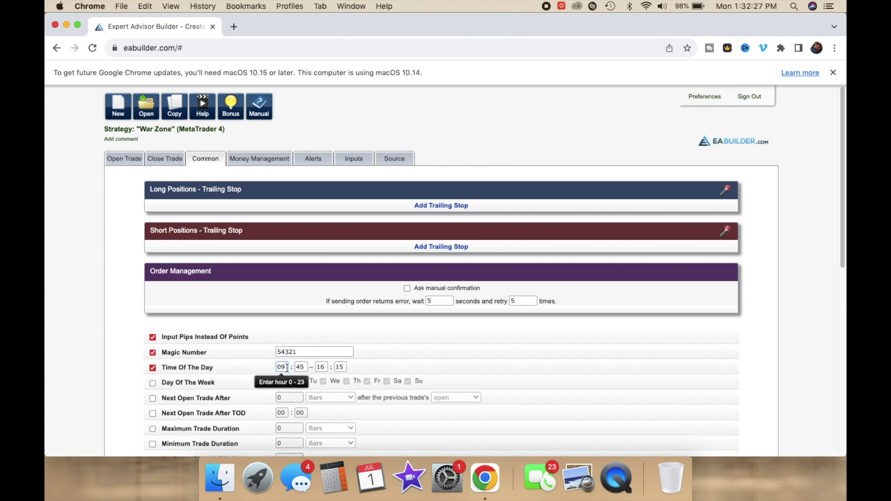
{"action": "left_click", "coordinate": [301, 367]}
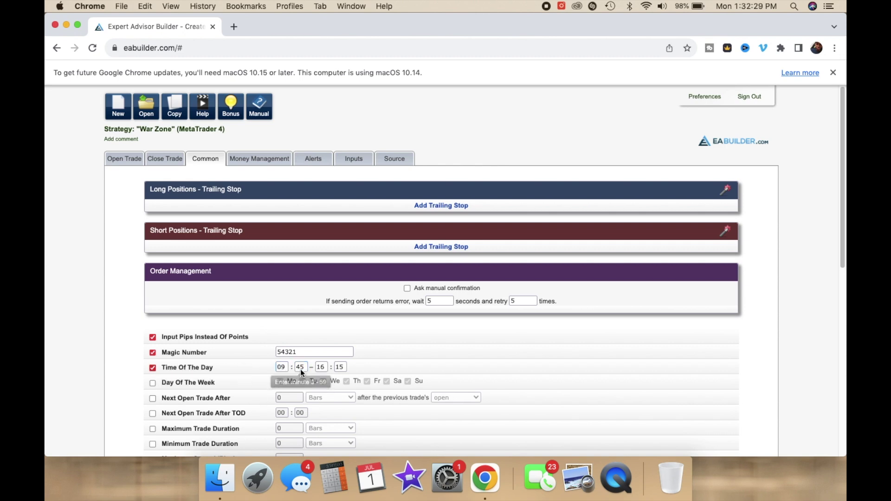
{"action": "double_click", "coordinate": [300, 367]}
{"action": "type", "text": "00"}
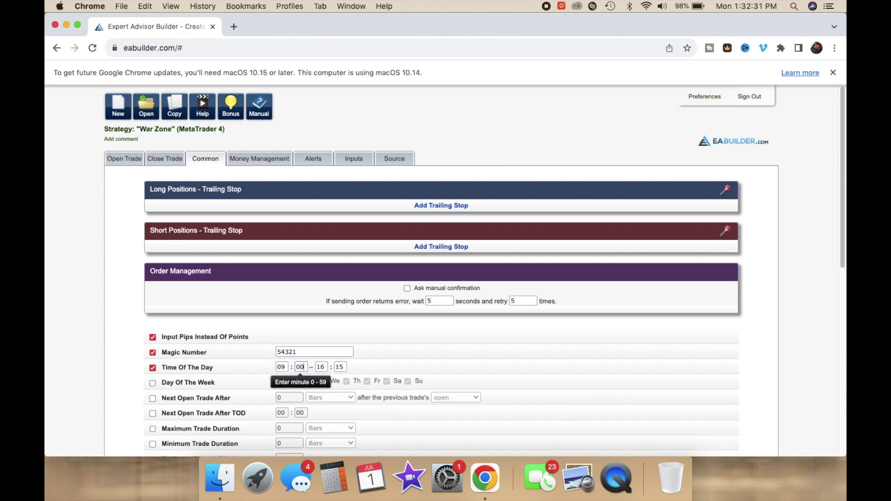
{"action": "double_click", "coordinate": [320, 366]}
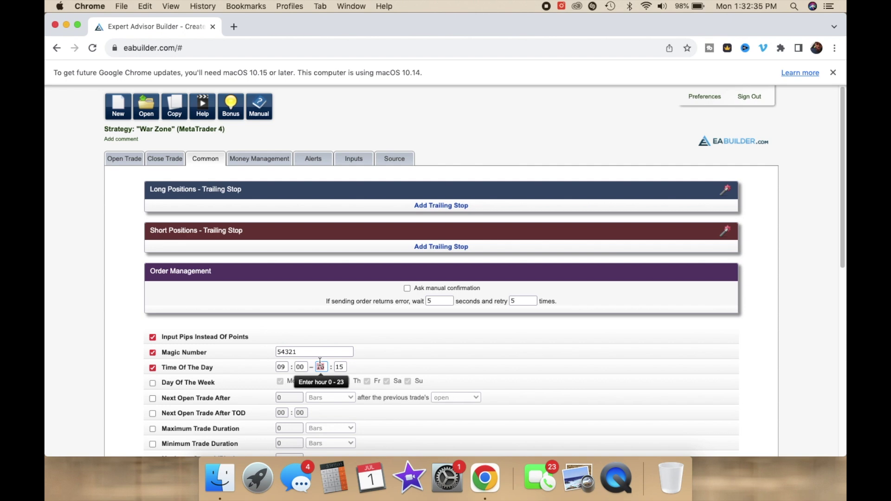
{"action": "type", "text": "20"}
{"action": "key", "text": "Tab"}
{"action": "type", "text": "00"}
{"action": "left_click", "coordinate": [227, 379]}
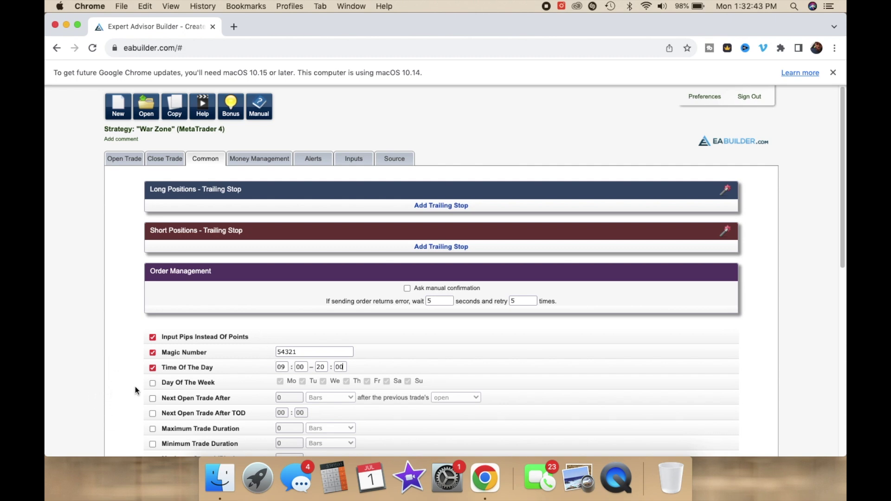
Step: Enable the day-of-week filter with all days allowed, and require 1 day after the previous trade's open before the next trade
{"action": "left_click", "coordinate": [153, 383]}
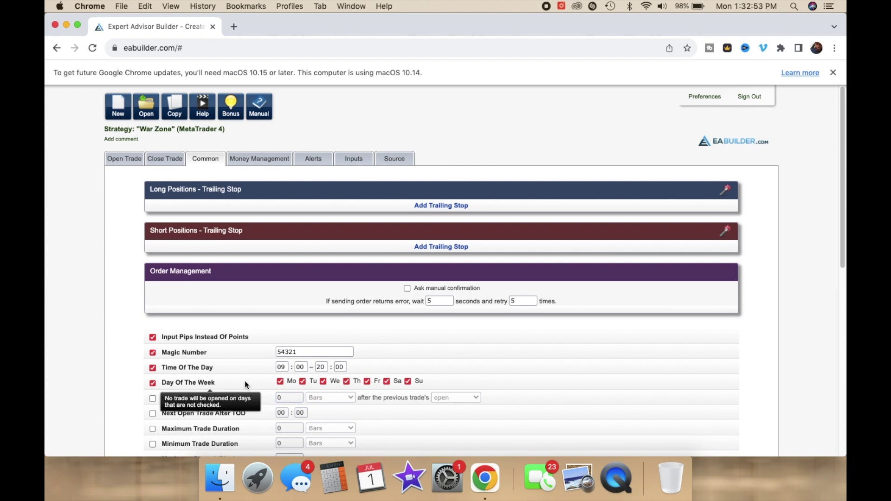
{"action": "left_click", "coordinate": [151, 398]}
{"action": "double_click", "coordinate": [289, 398]}
{"action": "type", "text": "1"}
{"action": "left_click", "coordinate": [345, 400]}
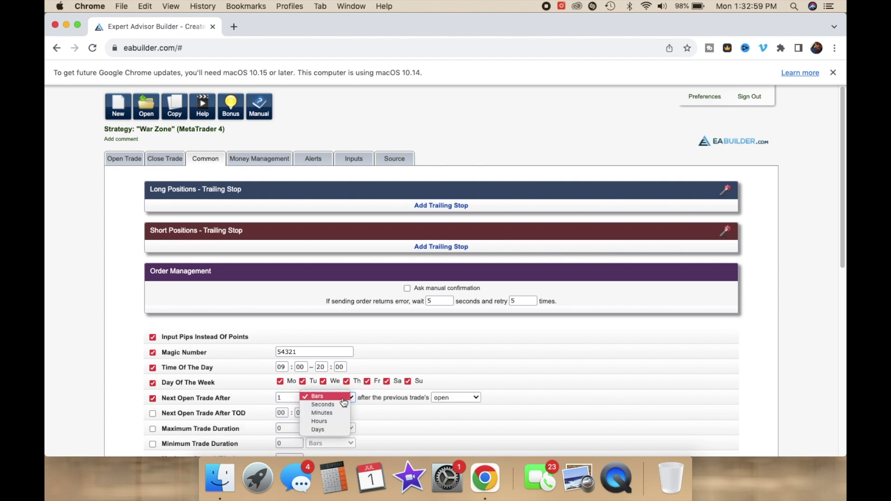
{"action": "left_click", "coordinate": [347, 424]}
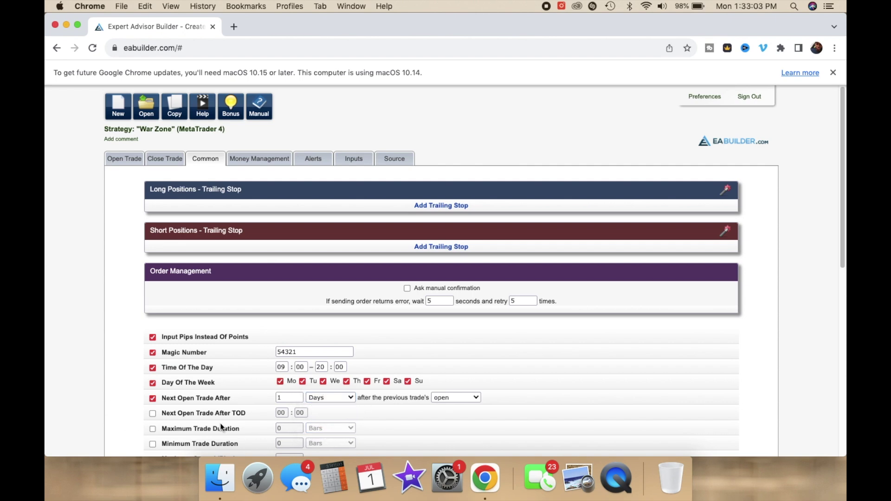
Step: Enable the maximum spread limit and set it to 2 pips
{"action": "scroll", "coordinate": [208, 430], "scroll_direction": "down", "scroll_amount": 2}
{"action": "left_click", "coordinate": [152, 427]}
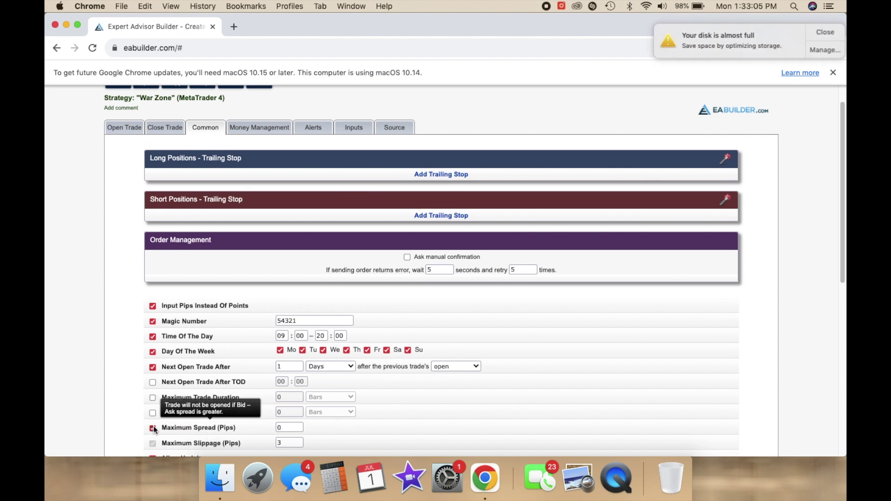
{"action": "left_click", "coordinate": [289, 427]}
{"action": "double_click", "coordinate": [290, 426]}
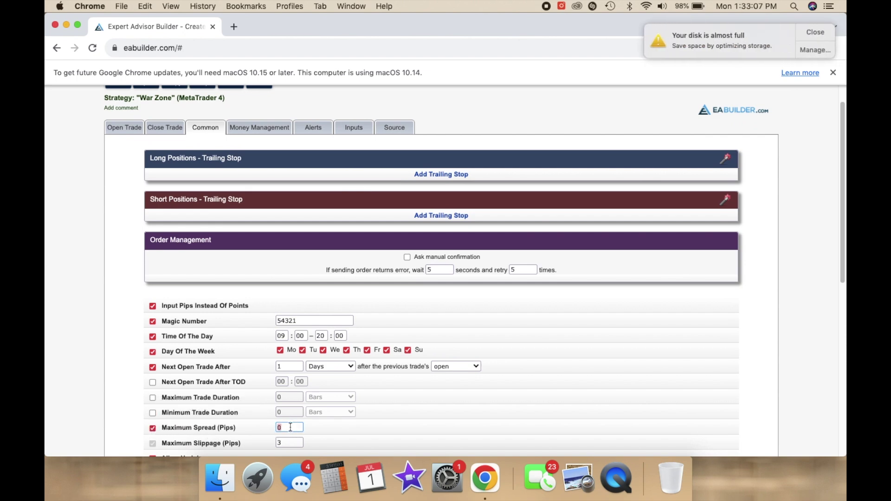
{"action": "type", "text": "2"}
{"action": "left_click", "coordinate": [274, 412]}
{"action": "mouse_move", "coordinate": [190, 429]}
{"action": "key", "text": "BackSpace"}
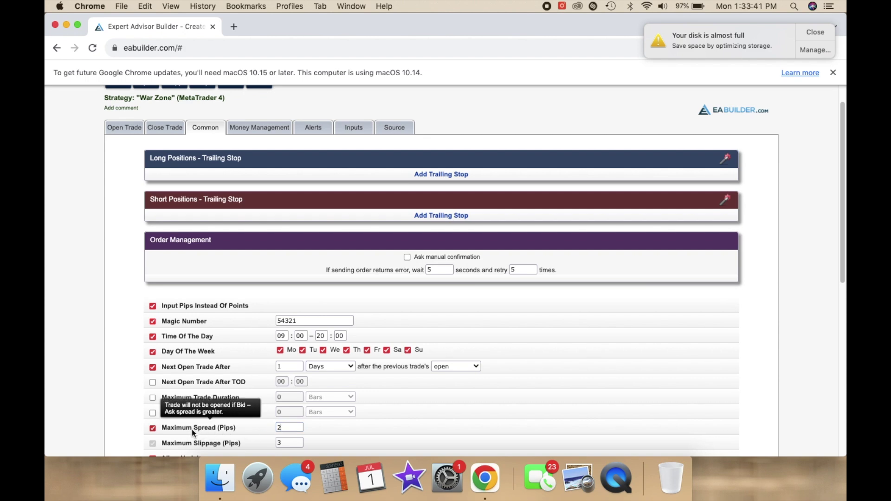
Step: Enable the limit on simultaneous open trades with a maximum of 1
{"action": "scroll", "coordinate": [191, 429], "scroll_direction": "down", "scroll_amount": 2}
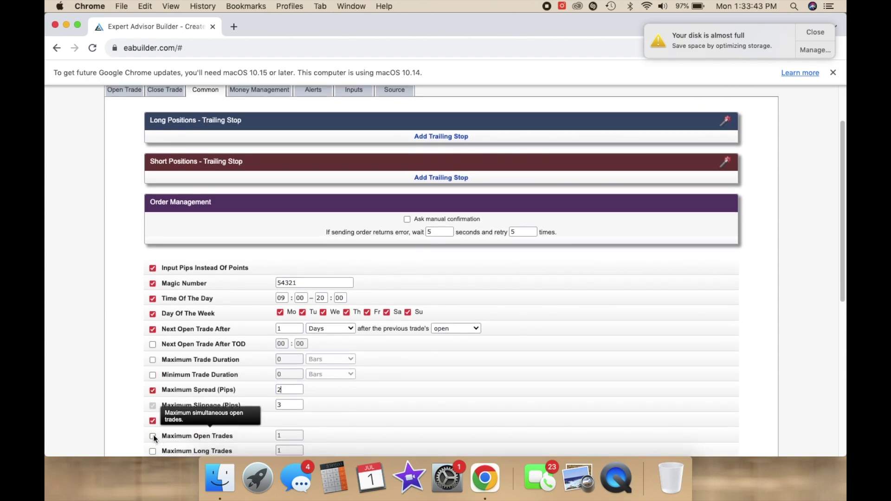
{"action": "left_click", "coordinate": [152, 436]}
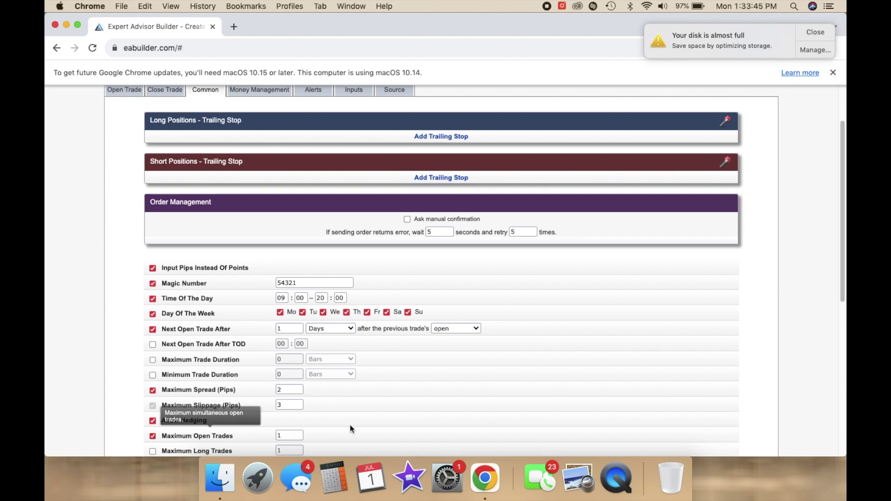
{"action": "left_click", "coordinate": [341, 404]}
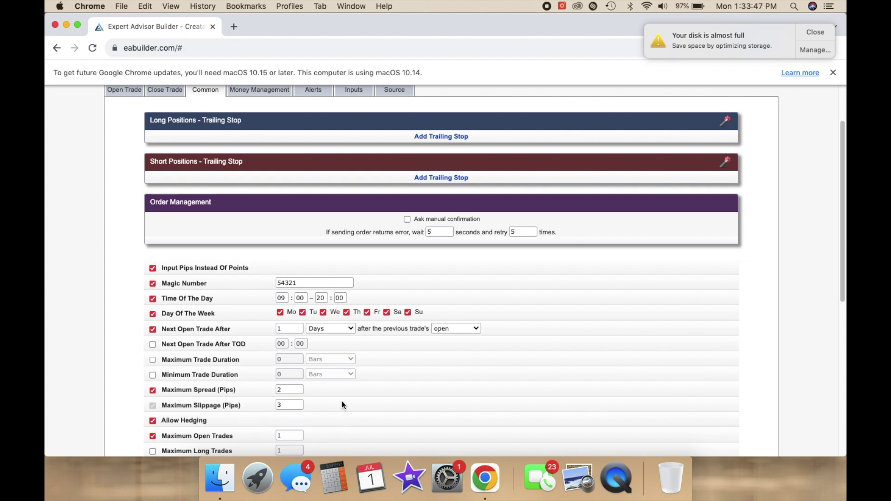
Step: Switch money management to position sizing at 1 lot per 10000 of account currency, and print each order to the journal
{"action": "scroll", "coordinate": [341, 404], "scroll_direction": "up", "scroll_amount": 3}
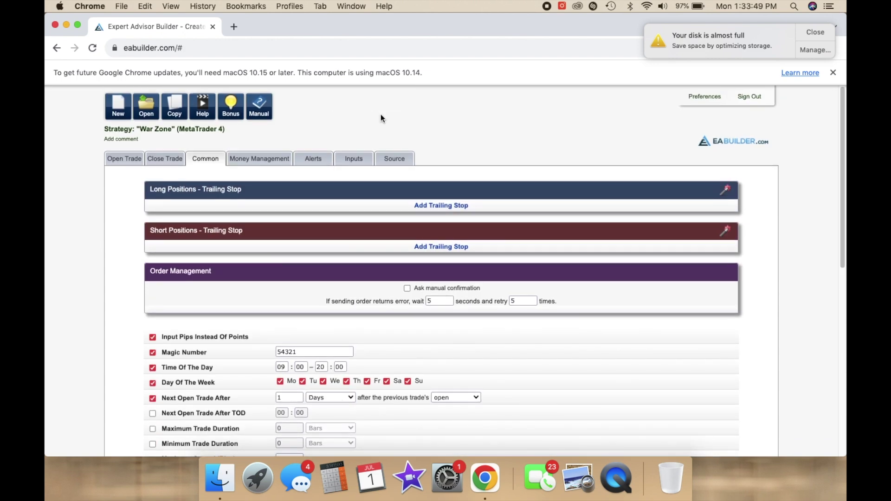
{"action": "left_click", "coordinate": [267, 156]}
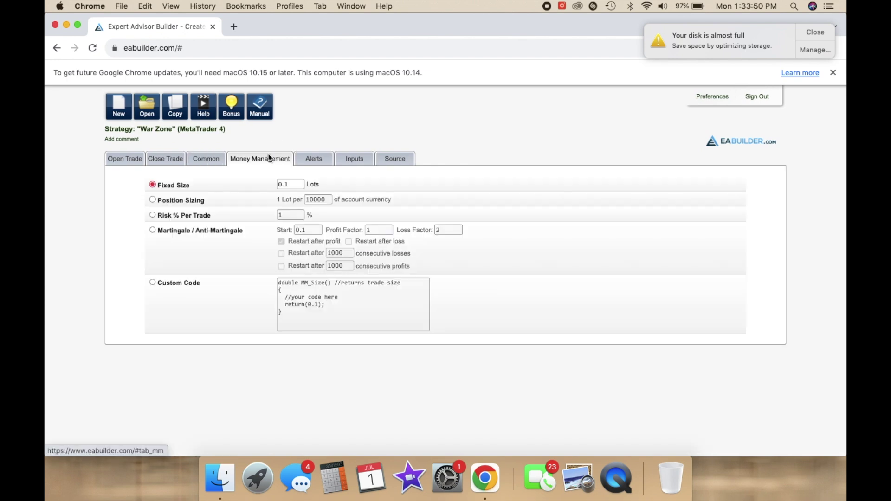
{"action": "left_click", "coordinate": [153, 200]}
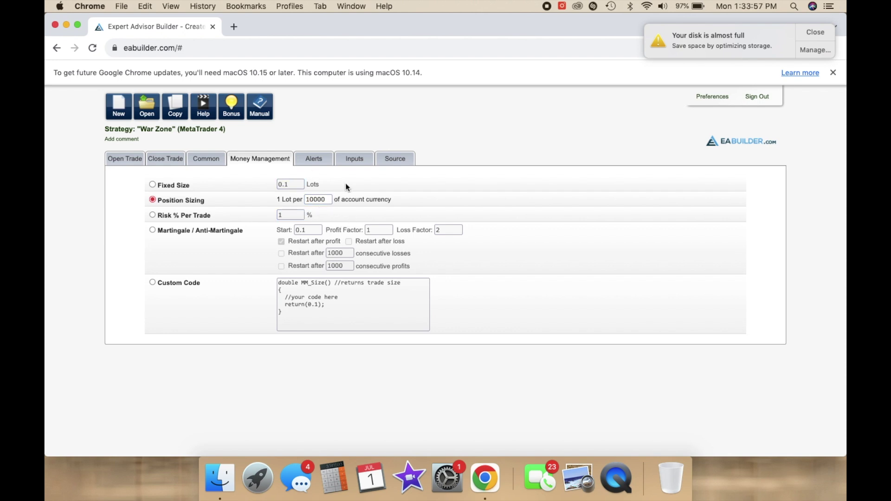
{"action": "left_click", "coordinate": [319, 163]}
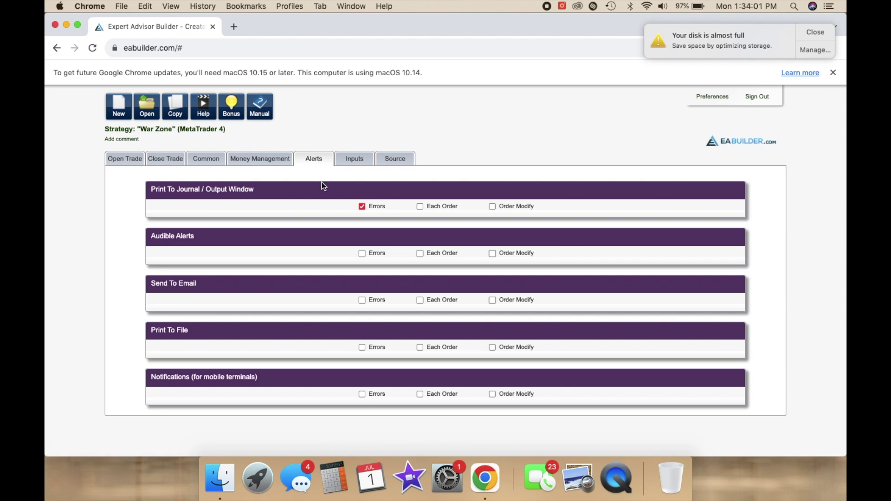
{"action": "left_click", "coordinate": [420, 207]}
Step: Add MagicNumber, TradeMonday through TradeFriday and MaxSpread as additional strategy inputs, and open the source code
{"action": "left_click", "coordinate": [355, 160]}
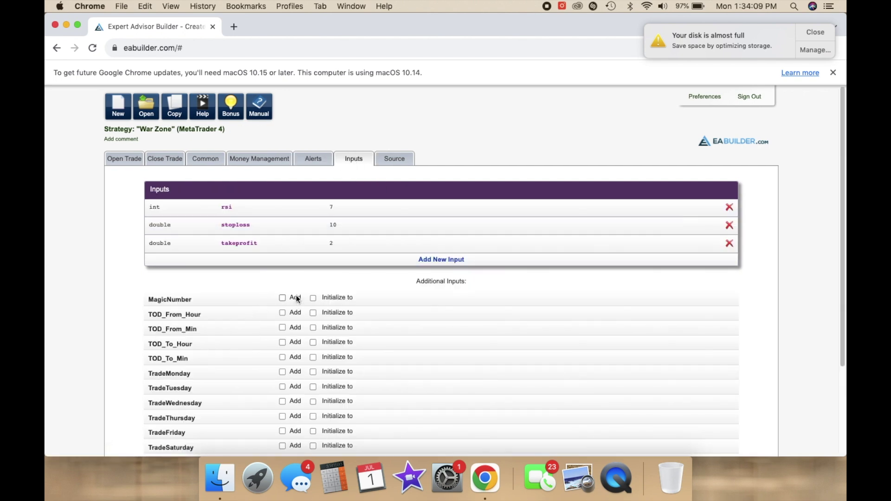
{"action": "left_click", "coordinate": [284, 297]}
{"action": "left_click", "coordinate": [282, 372]}
{"action": "left_click", "coordinate": [283, 387]}
{"action": "left_click", "coordinate": [283, 402]}
{"action": "left_click", "coordinate": [282, 416]}
{"action": "left_click", "coordinate": [282, 431]}
{"action": "scroll", "coordinate": [121, 425], "scroll_direction": "down", "scroll_amount": 5}
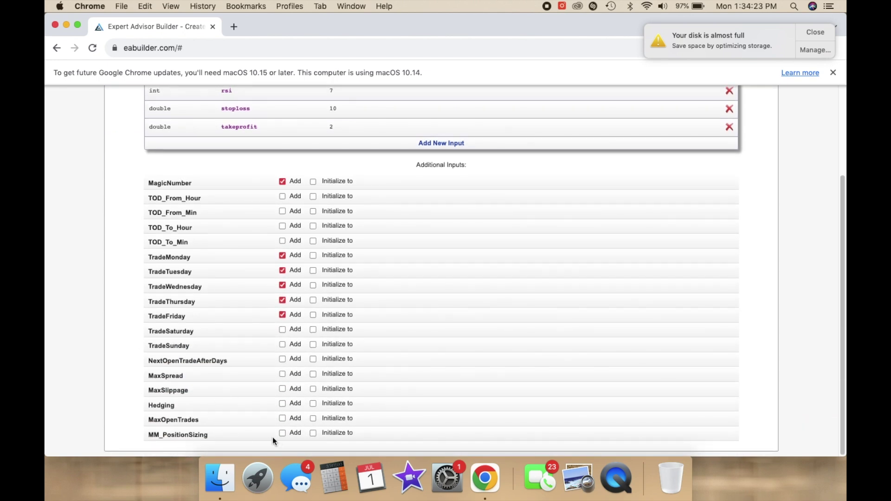
{"action": "left_click", "coordinate": [281, 375]}
{"action": "scroll", "coordinate": [236, 360], "scroll_direction": "up", "scroll_amount": 3}
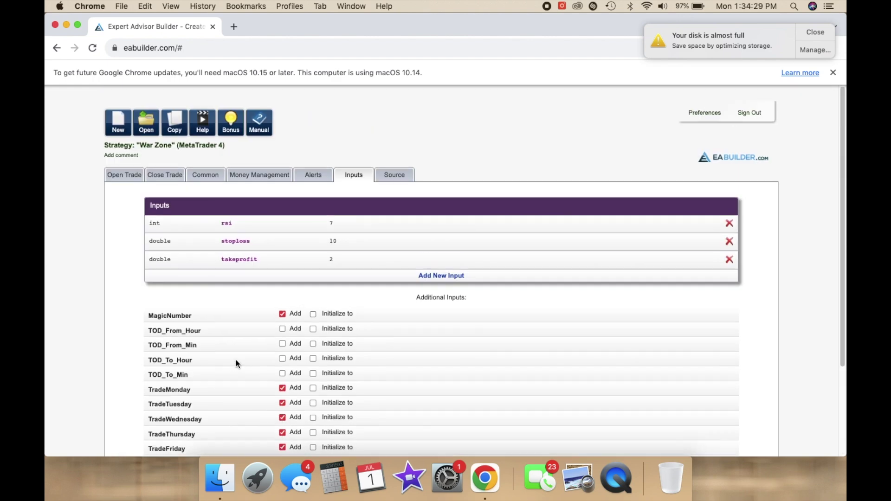
{"action": "left_click", "coordinate": [395, 157]}
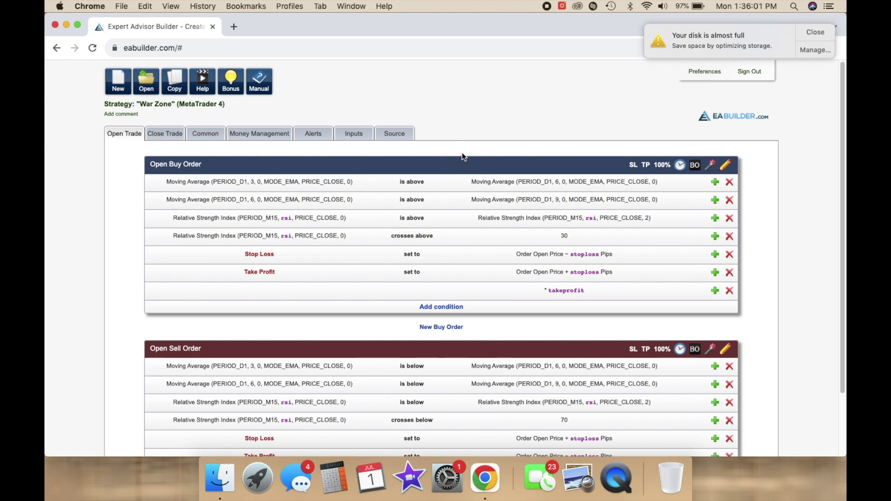
Step: Set the shift of the second Relative Strength Index in the buy order's RSI comparison to 1
{"action": "left_click", "coordinate": [405, 225]}
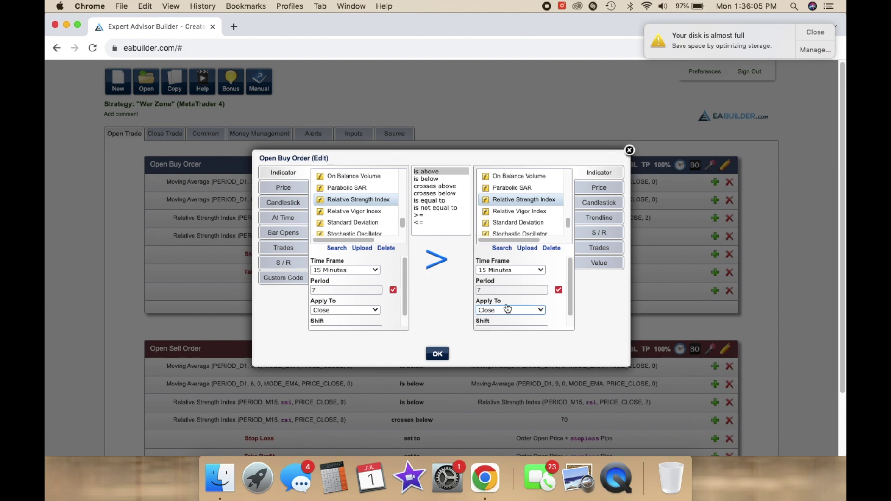
{"action": "scroll", "coordinate": [523, 297], "scroll_direction": "down", "scroll_amount": 1}
{"action": "left_click", "coordinate": [509, 320]}
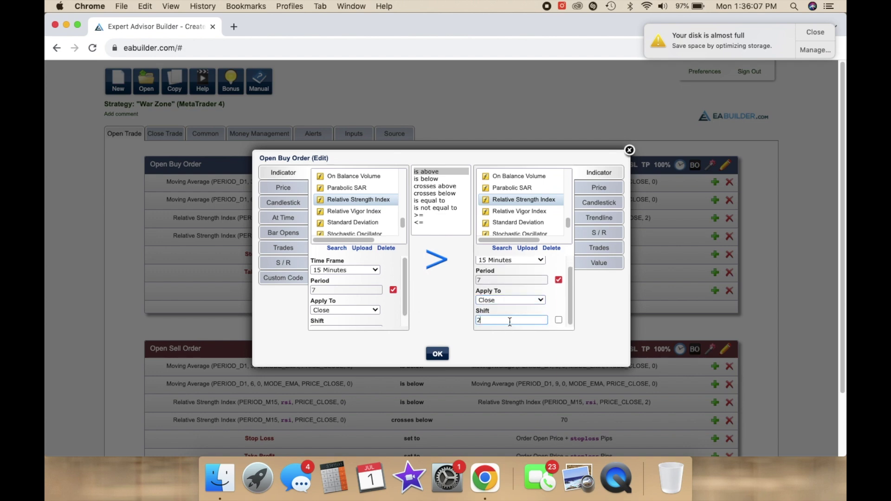
{"action": "key", "text": "BackSpace"}
{"action": "type", "text": "1"}
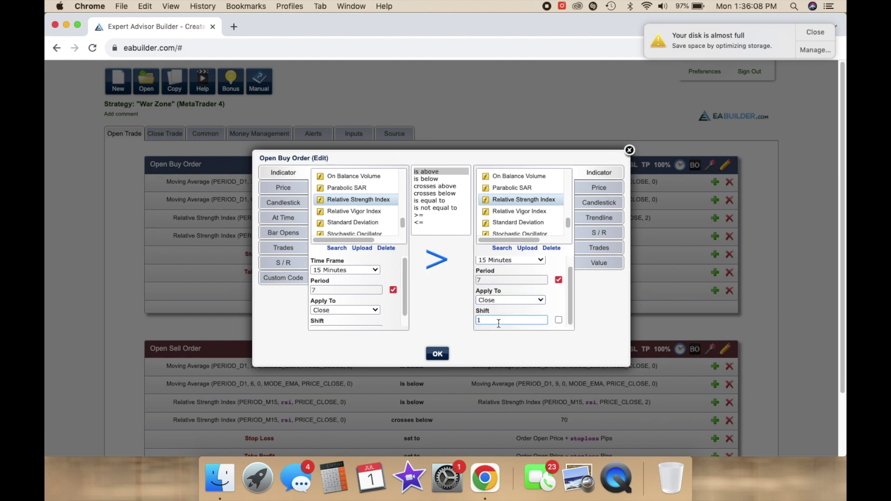
{"action": "left_click", "coordinate": [437, 353]}
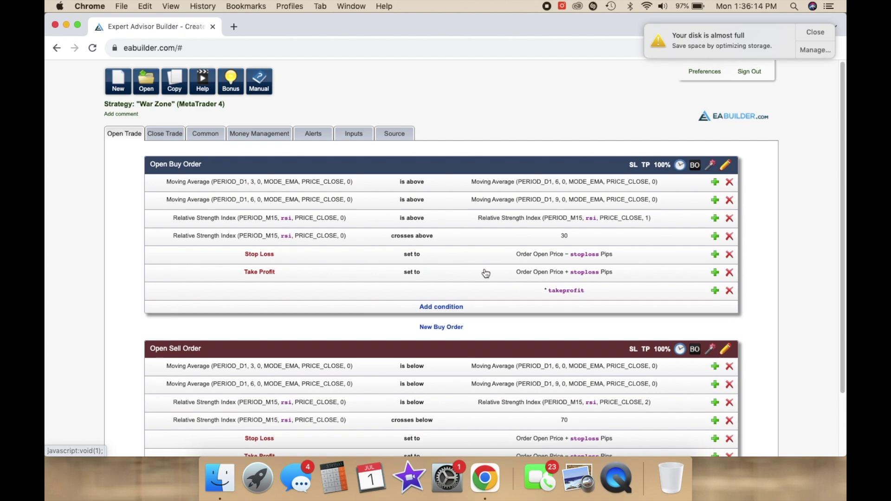
Step: Set the RSI shift to 1 in the buy order's condition that crosses above 30
{"action": "left_click", "coordinate": [445, 236]}
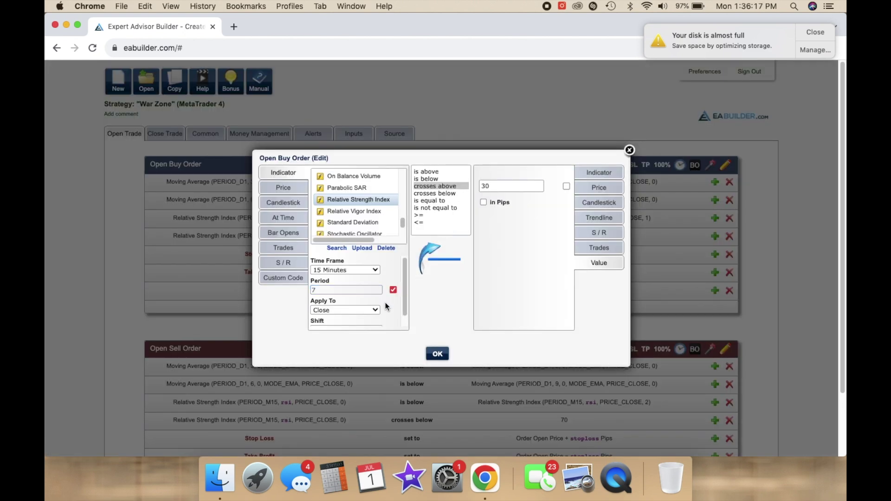
{"action": "scroll", "coordinate": [388, 307], "scroll_direction": "down", "scroll_amount": 1}
{"action": "double_click", "coordinate": [362, 320]}
{"action": "type", "text": "1"}
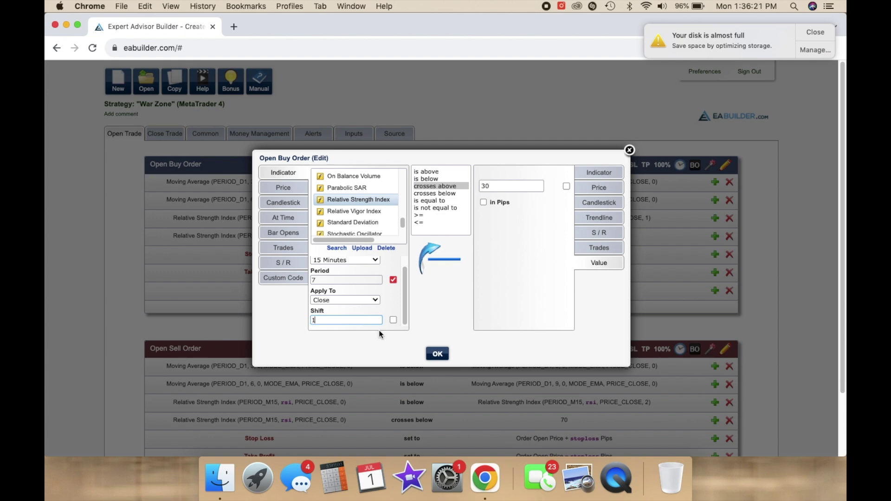
{"action": "left_click", "coordinate": [439, 357]}
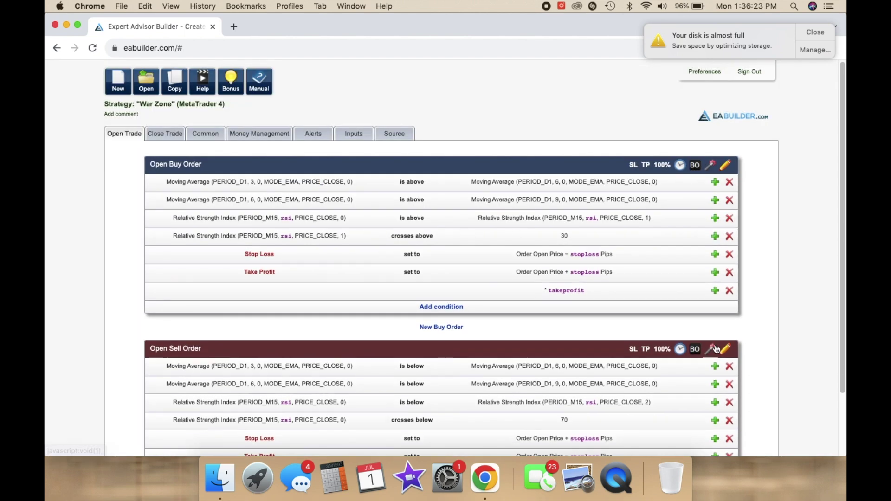
Step: Regenerate the sell order conditions automatically as the opposite of the buy order
{"action": "scroll", "coordinate": [738, 324], "scroll_direction": "down", "scroll_amount": 3}
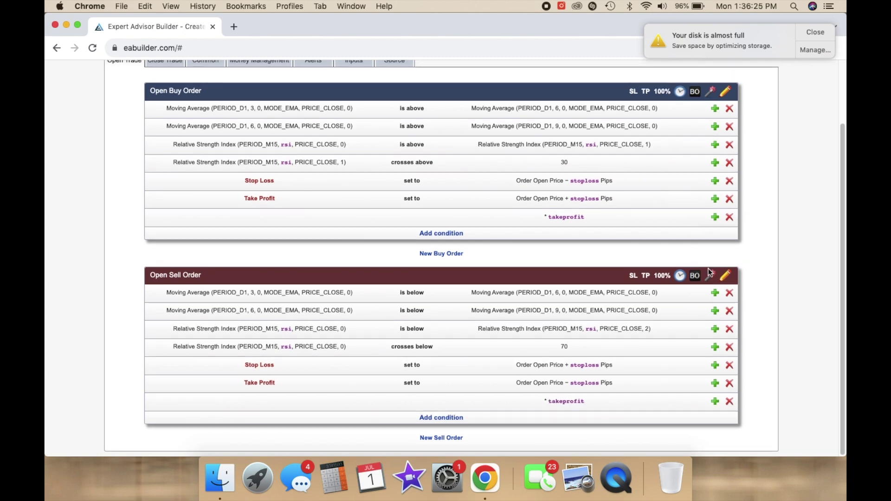
{"action": "left_click", "coordinate": [712, 277]}
{"action": "scroll", "coordinate": [770, 343], "scroll_direction": "down", "scroll_amount": 3}
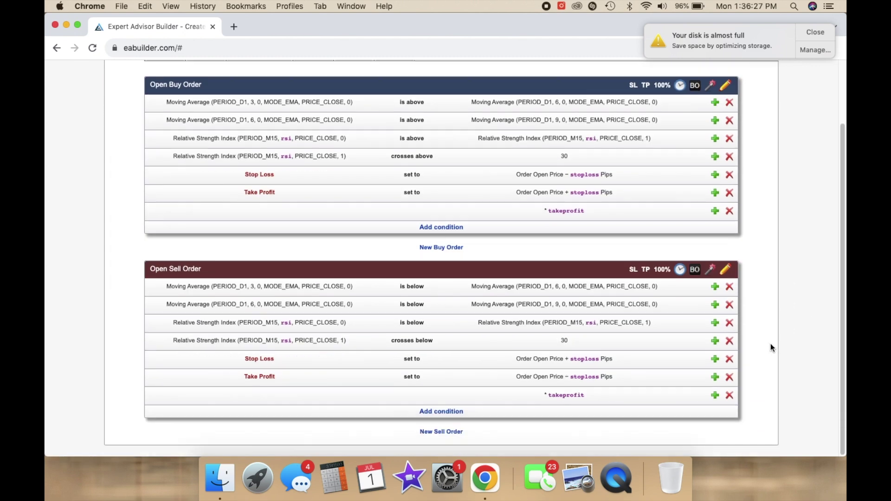
Step: Set the level in the sell order's RSI crosses below condition to 70
{"action": "left_click", "coordinate": [565, 347]}
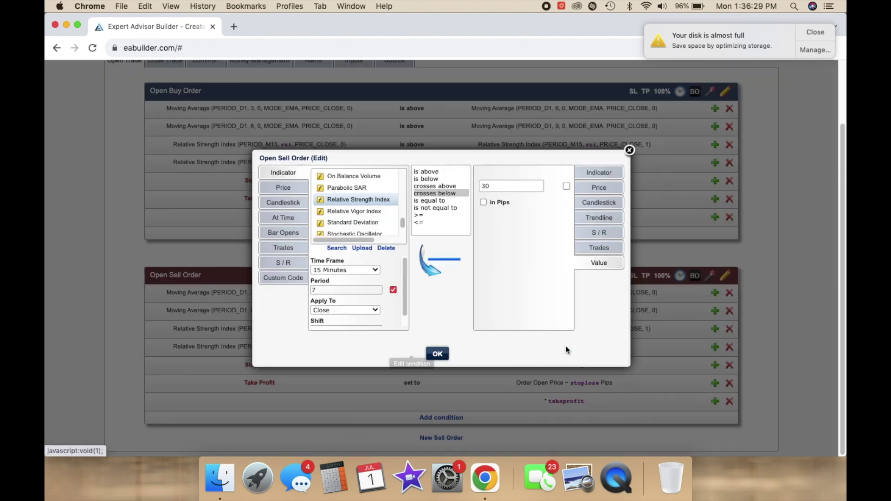
{"action": "double_click", "coordinate": [526, 185]}
{"action": "type", "text": "70"}
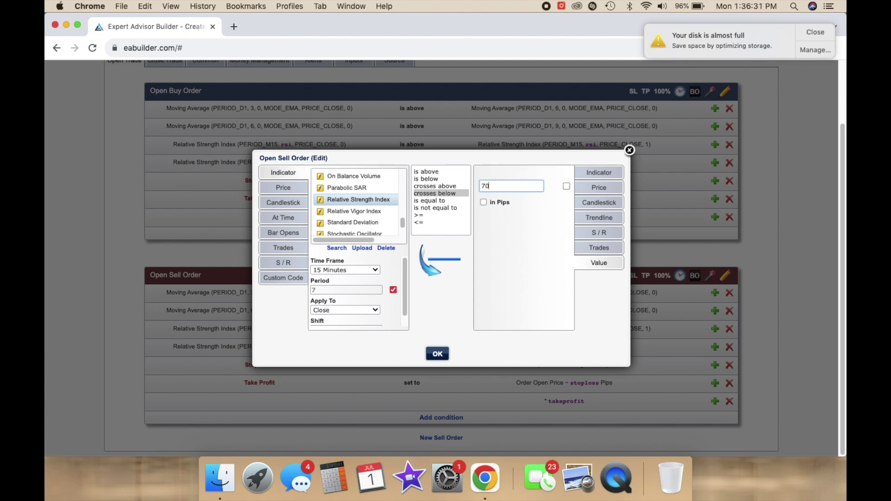
{"action": "left_click", "coordinate": [437, 353]}
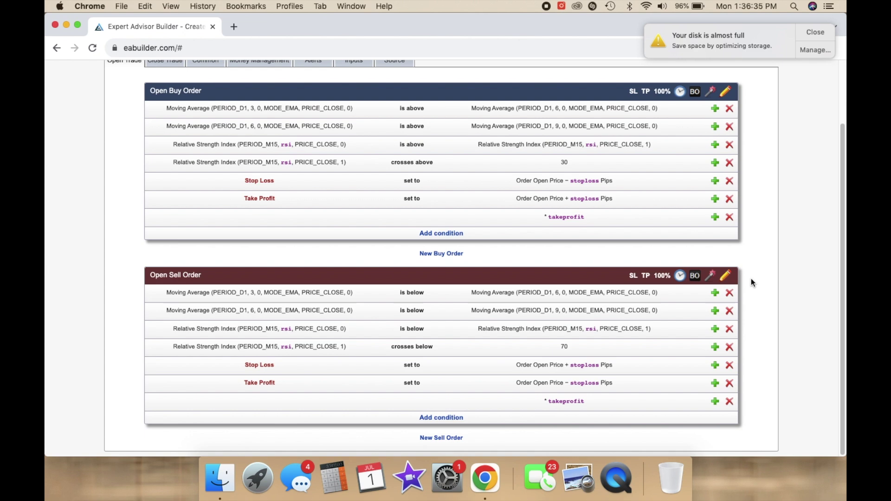
Step: Set the end hour of the common time-of-day limit to 23
{"action": "scroll", "coordinate": [158, 148], "scroll_direction": "up", "scroll_amount": 3}
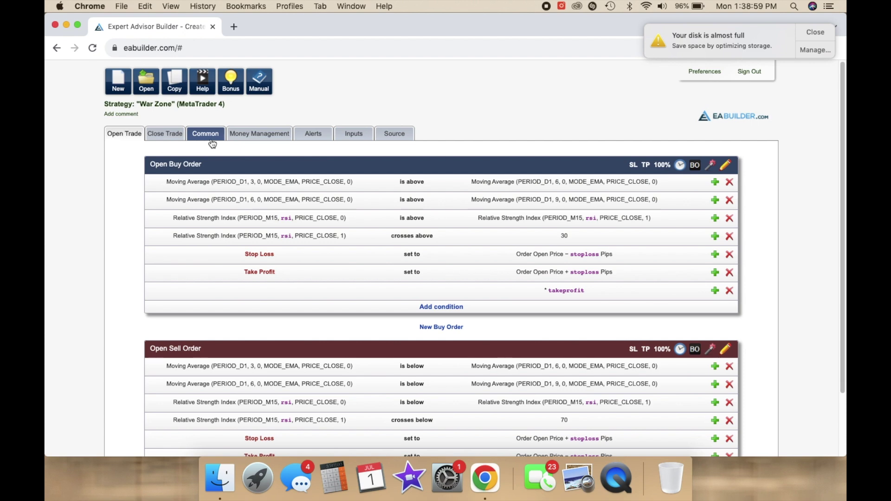
{"action": "left_click", "coordinate": [211, 139]}
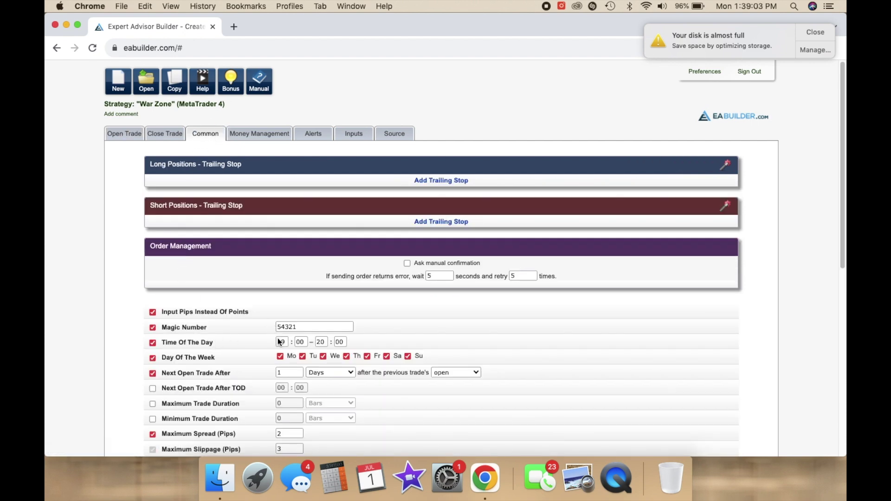
{"action": "double_click", "coordinate": [324, 342]}
{"action": "type", "text": "23"}
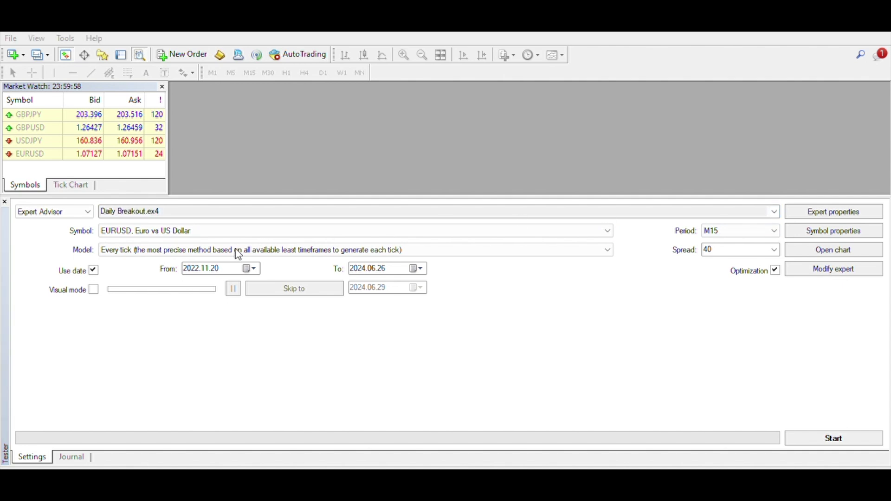
Step: Switch to the MetaTrader 4 Strategy Tester and choose the War Zone.ex4 expert advisor with the USDJPY symbol
{"action": "key", "text": "Down"}
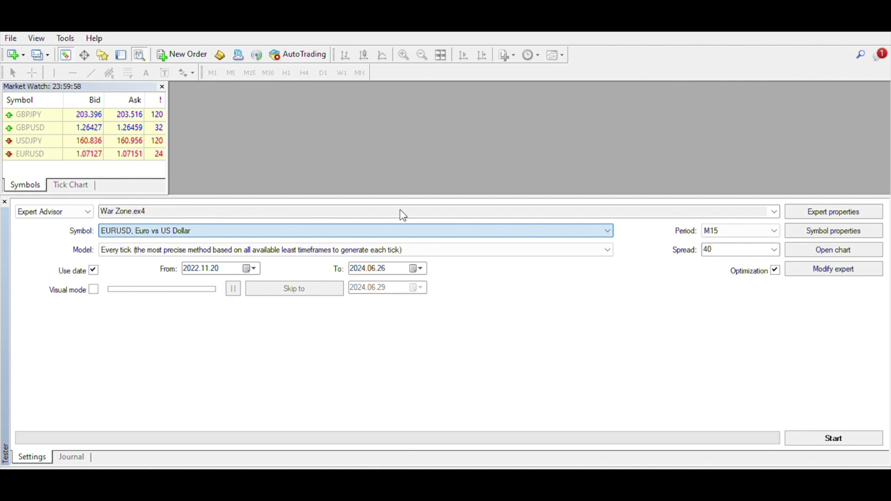
{"action": "key", "text": "Up"}
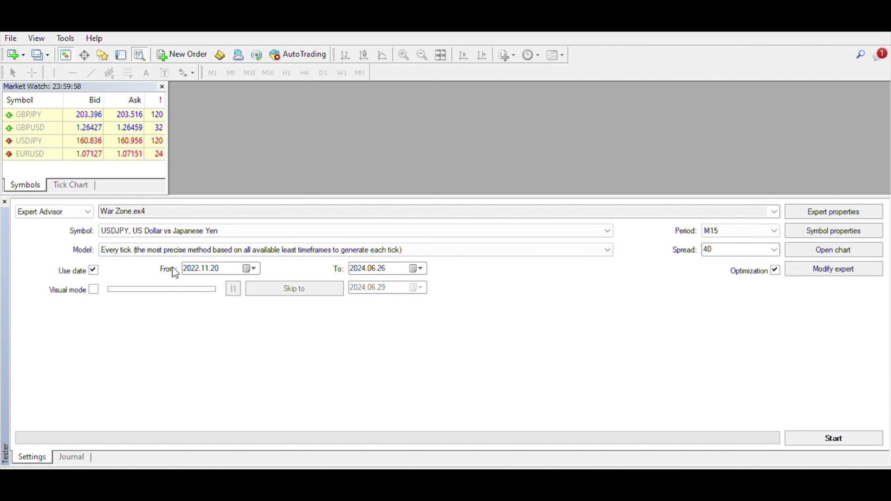
Step: Set the test's start date to 2021.11.20 and the spread to 17, keeping the M15 period
{"action": "left_click", "coordinate": [194, 265]}
{"action": "type", "text": "2021"}
{"action": "left_click", "coordinate": [366, 266]}
{"action": "left_click", "coordinate": [507, 261]}
{"action": "left_click", "coordinate": [732, 245]}
{"action": "type", "text": "17"}
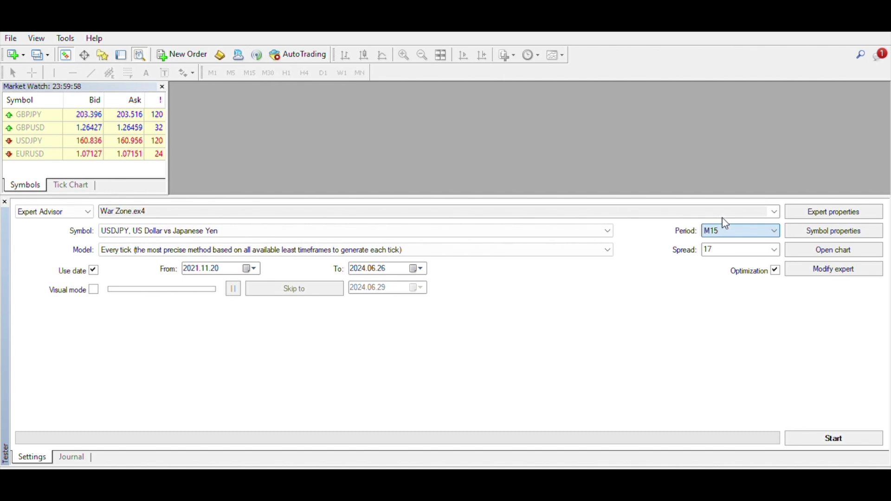
{"action": "left_click", "coordinate": [723, 225]}
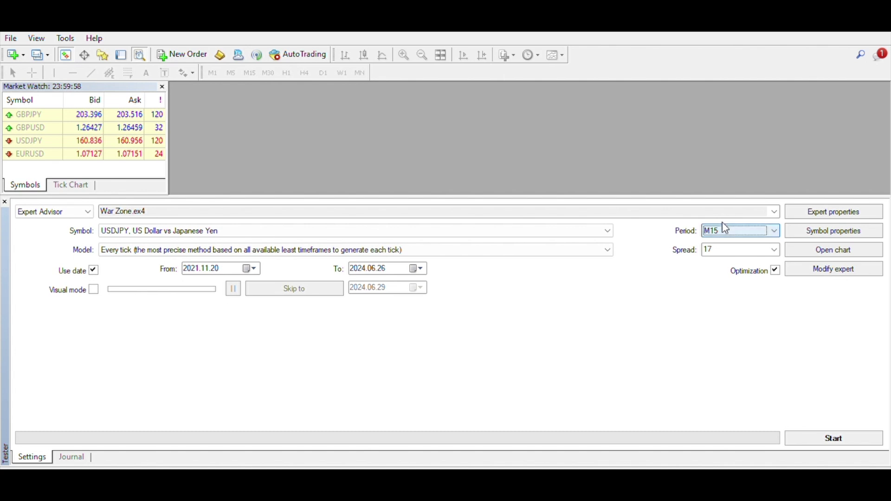
Step: Review the War Zone expert properties and start the optimization run
{"action": "left_click", "coordinate": [818, 201]}
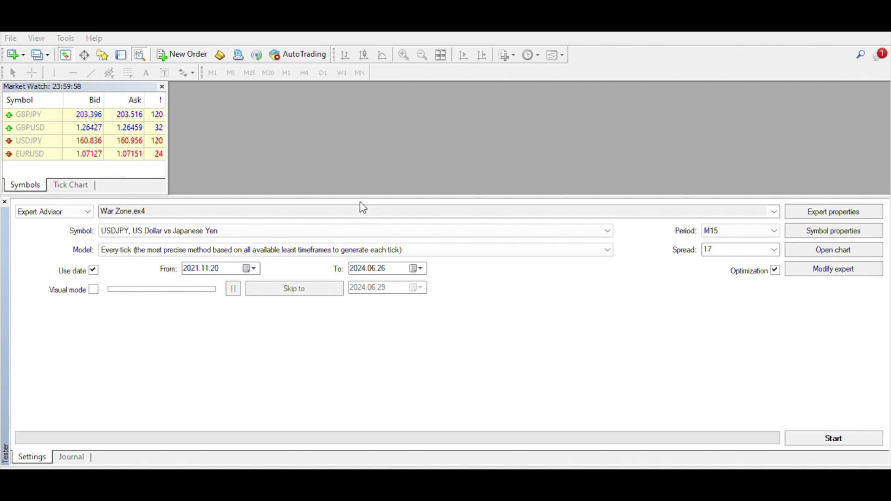
{"action": "left_click", "coordinate": [514, 419]}
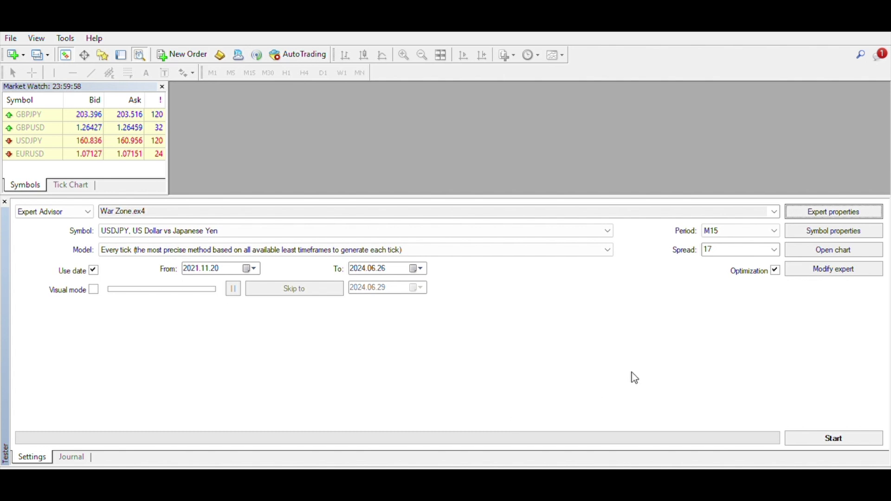
{"action": "left_click", "coordinate": [813, 421]}
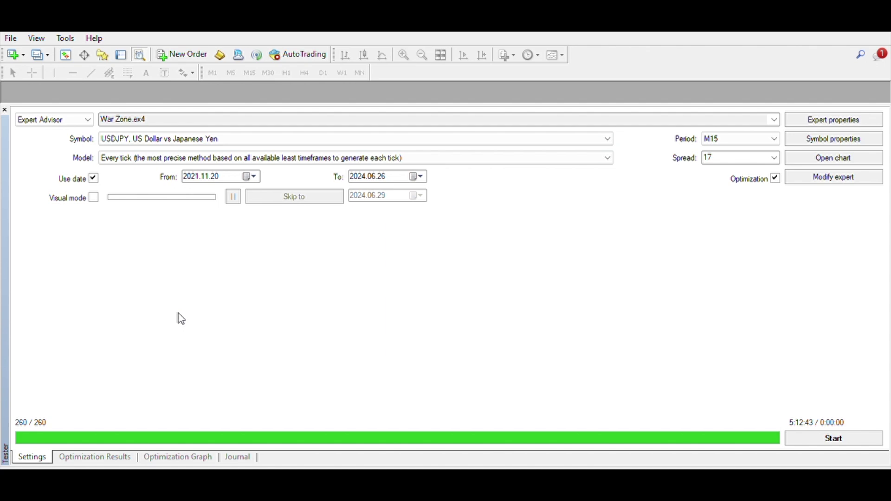
Step: Examine the optimization passes ranked by profit, comparing trades, profit factor, drawdown and inputs, and view the optimization graph
{"action": "left_click", "coordinate": [96, 449]}
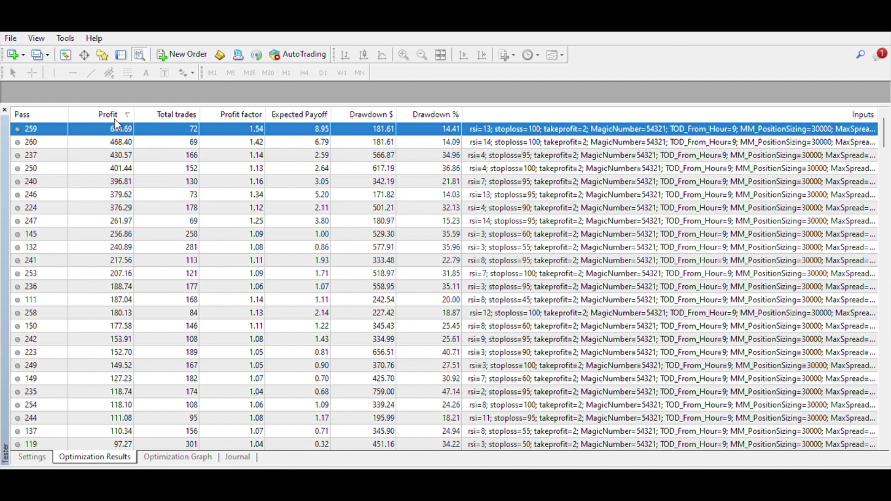
{"action": "key", "text": "Down"}
{"action": "key", "text": "Down"}
{"action": "key", "text": "Down"}
{"action": "key", "text": "Down"}
{"action": "key", "text": "Down"}
{"action": "key", "text": "Down"}
{"action": "key", "text": "Down"}
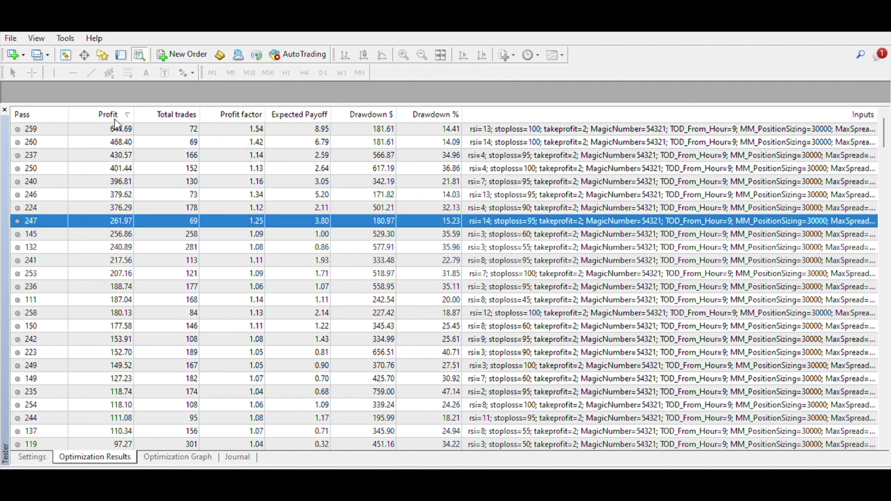
{"action": "key", "text": "Down"}
{"action": "key", "text": "Down"}
{"action": "key", "text": "Down"}
{"action": "key", "text": "Down"}
{"action": "key", "text": "Down"}
{"action": "key", "text": "Down"}
{"action": "key", "text": "Down"}
{"action": "key", "text": "Down"}
{"action": "key", "text": "Down"}
{"action": "key", "text": "Down"}
{"action": "key", "text": "Down"}
{"action": "key", "text": "Down"}
{"action": "key", "text": "Down"}
{"action": "key", "text": "Down"}
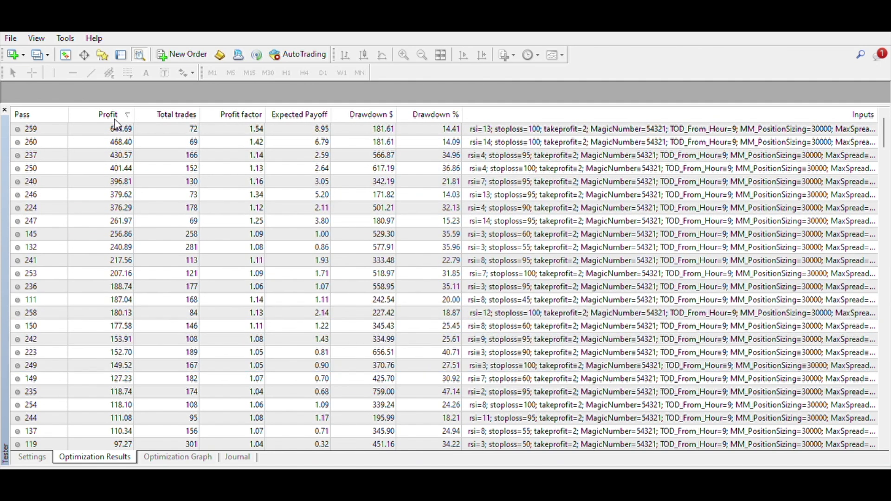
{"action": "key", "text": "Down"}
{"action": "key", "text": "Down"}
{"action": "key", "text": "Down"}
{"action": "key", "text": "Down"}
{"action": "key", "text": "Down"}
{"action": "key", "text": "Down"}
{"action": "key", "text": "Down"}
{"action": "key", "text": "Down"}
{"action": "key", "text": "Down"}
{"action": "key", "text": "Down"}
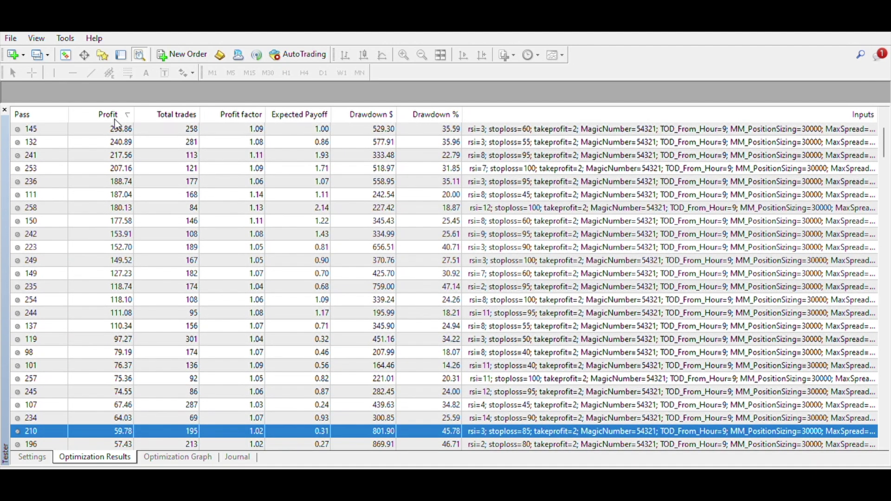
{"action": "key", "text": "Down"}
{"action": "key", "text": "Down"}
{"action": "key", "text": "Down"}
{"action": "key", "text": "Down"}
{"action": "key", "text": "Down"}
{"action": "key", "text": "Down"}
{"action": "key", "text": "Down"}
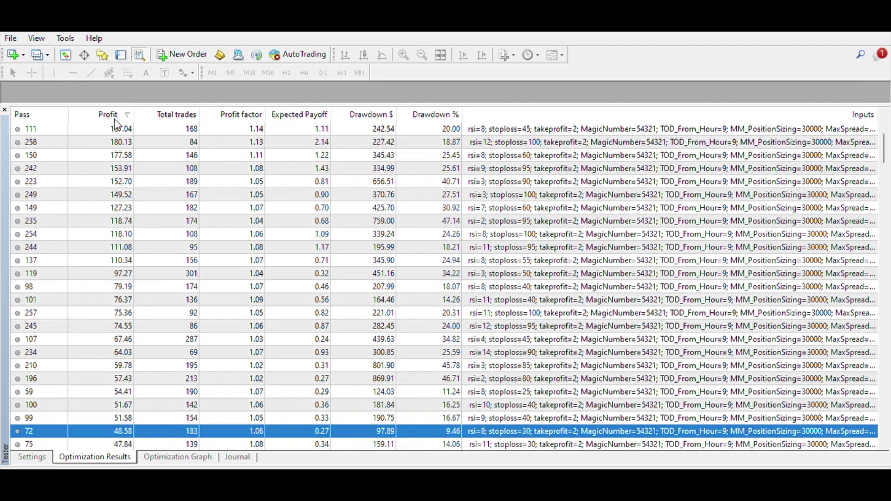
{"action": "key", "text": "Down"}
{"action": "key", "text": "Down"}
{"action": "key", "text": "Down"}
{"action": "key", "text": "Down"}
{"action": "key", "text": "Down"}
{"action": "key", "text": "Down"}
{"action": "key", "text": "Down"}
{"action": "key", "text": "Down"}
{"action": "key", "text": "Down"}
{"action": "key", "text": "Down"}
{"action": "key", "text": "Down"}
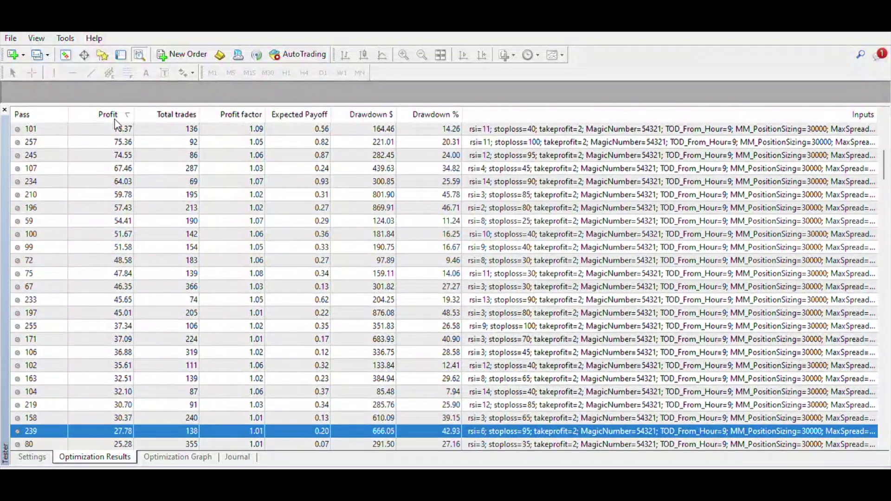
{"action": "key", "text": "Down"}
{"action": "key", "text": "Down"}
{"action": "key", "text": "Down"}
{"action": "key", "text": "Down"}
{"action": "key", "text": "Down"}
{"action": "left_click", "coordinate": [178, 457]}
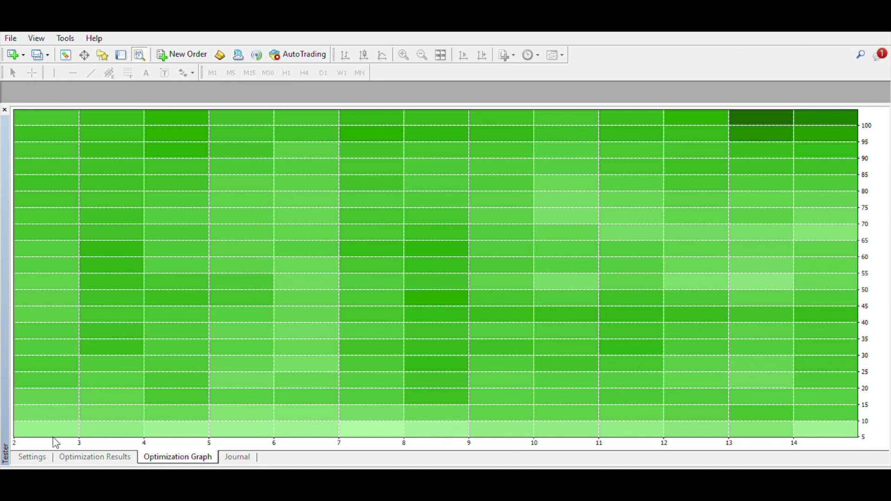
Step: Return to the tester settings and view the balance graph of the visual USDJPY backtest
{"action": "left_click", "coordinate": [33, 457]}
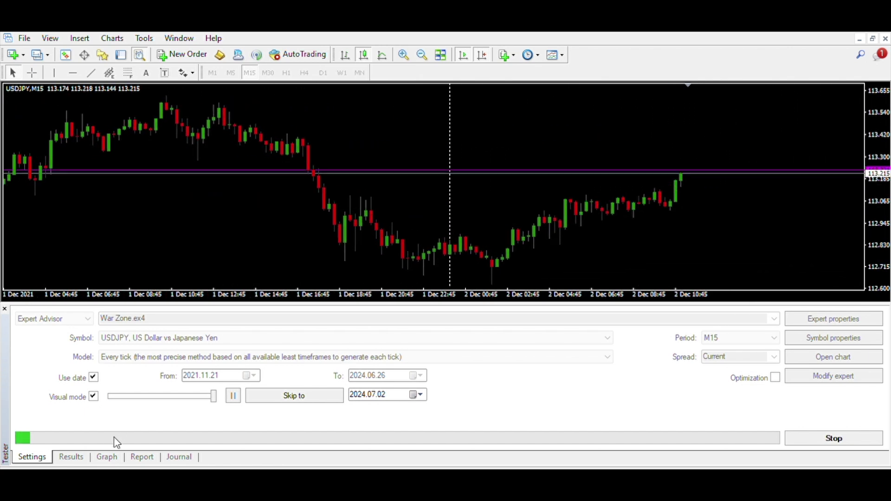
{"action": "left_click", "coordinate": [107, 456]}
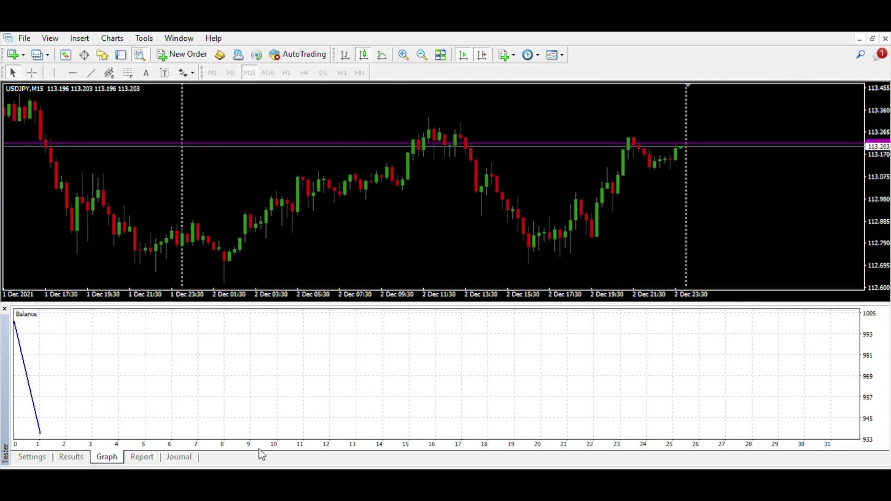